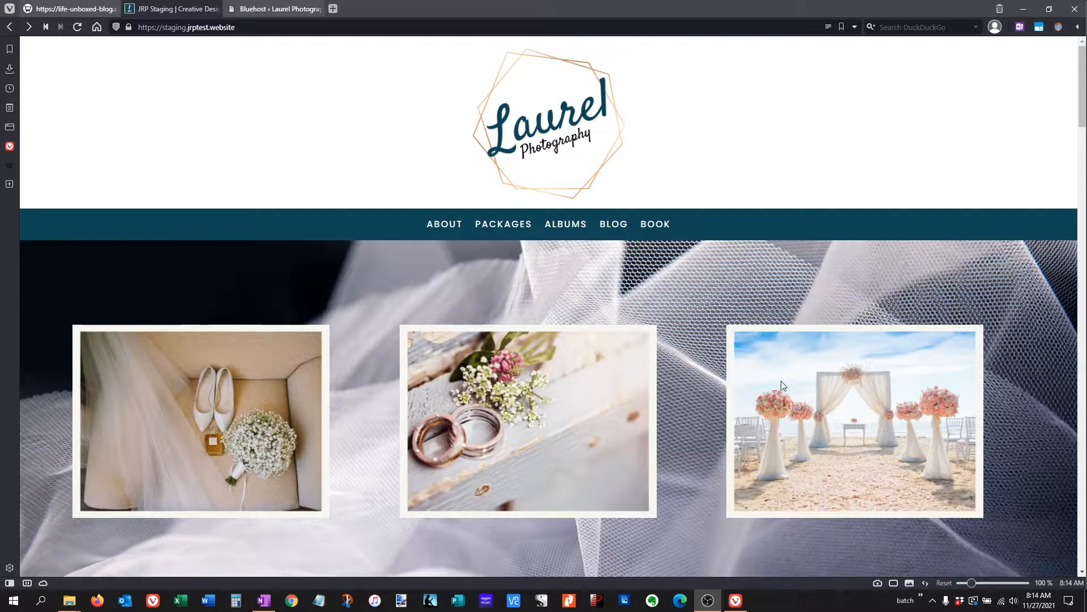
Examine the finished staging site's home page and About page as the reference for the rebuild
scroll(682, 277, "down", 15)
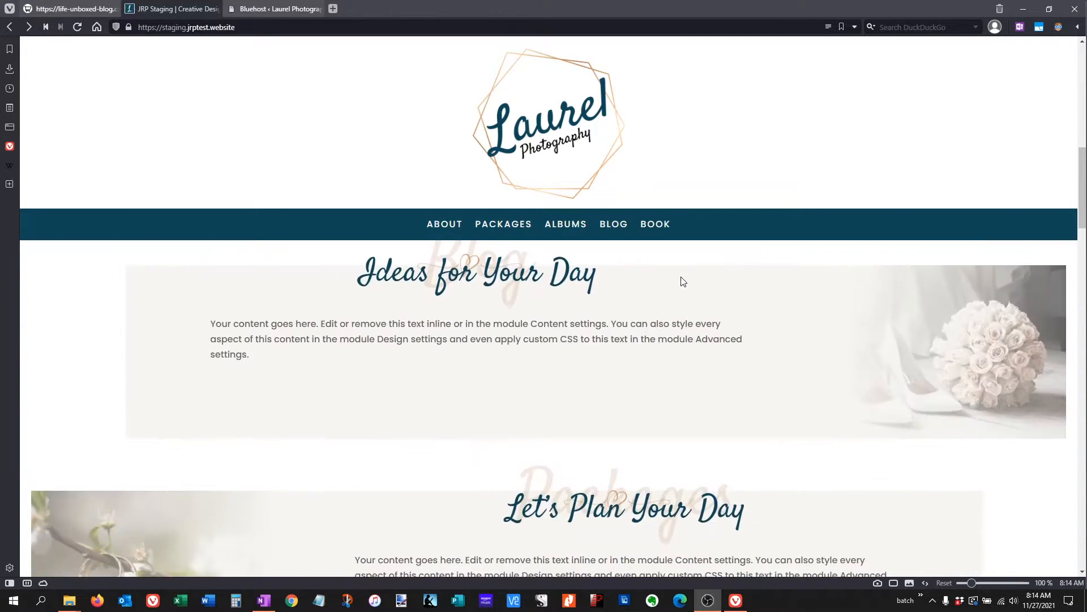
scroll(682, 281, "down", 3)
scroll(683, 281, "up", 10)
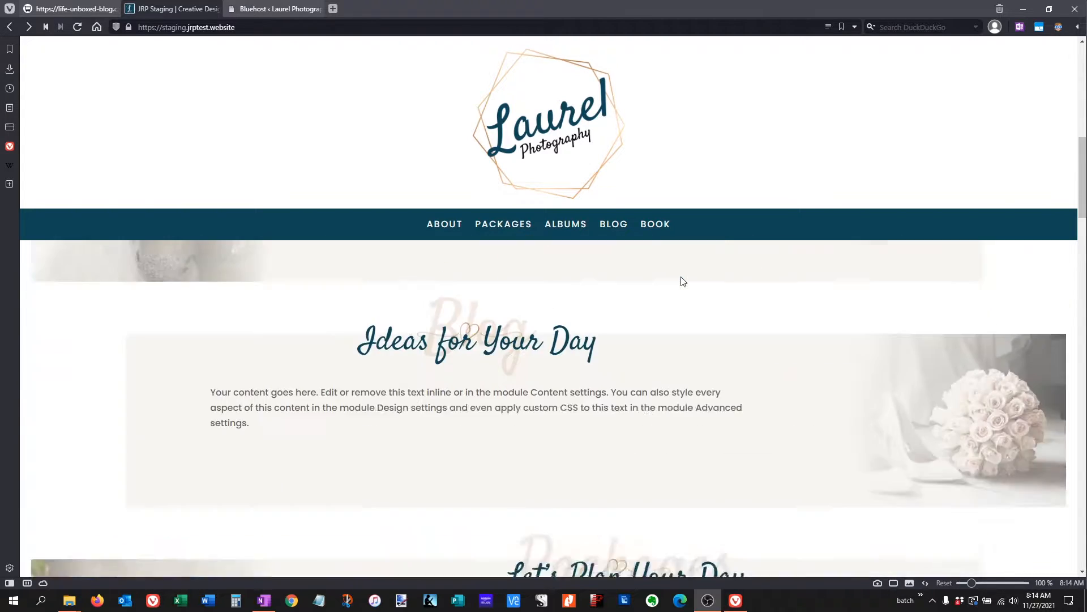
scroll(681, 276, "up", 5)
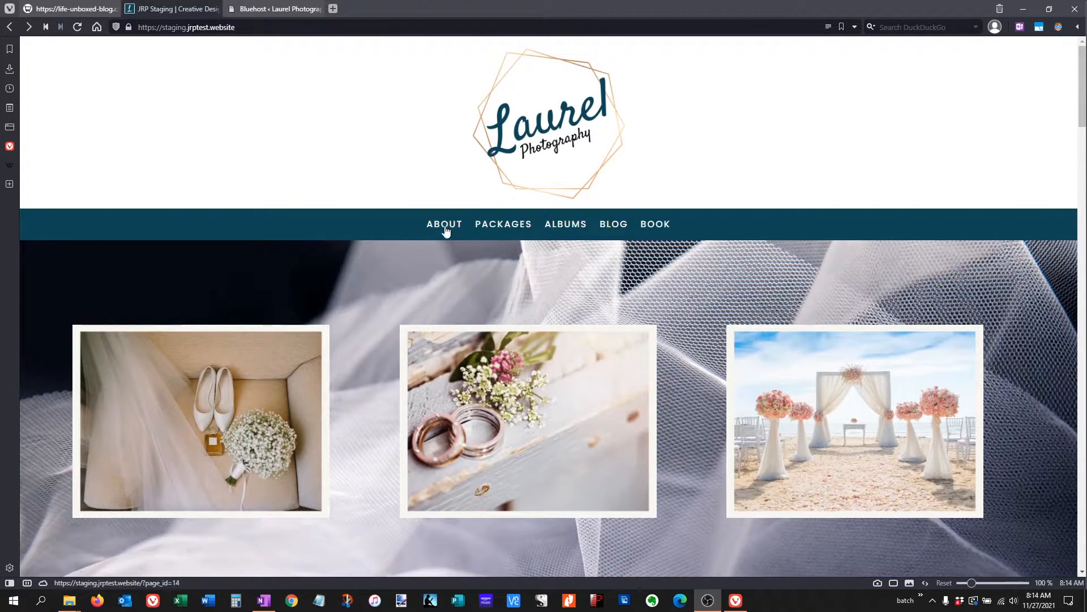
left_click(439, 229)
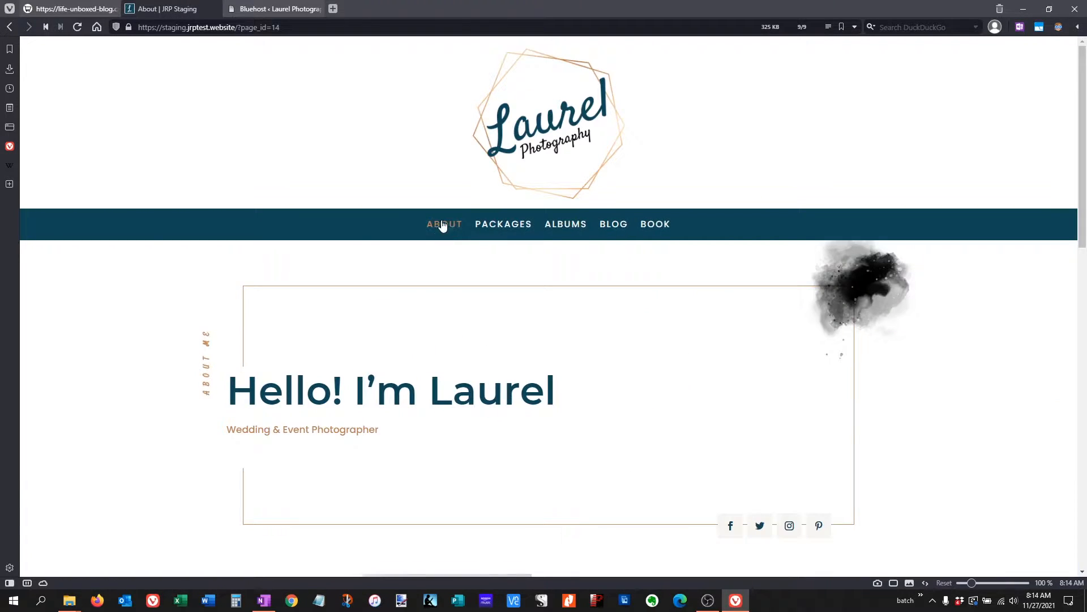
scroll(974, 327, "down", 7)
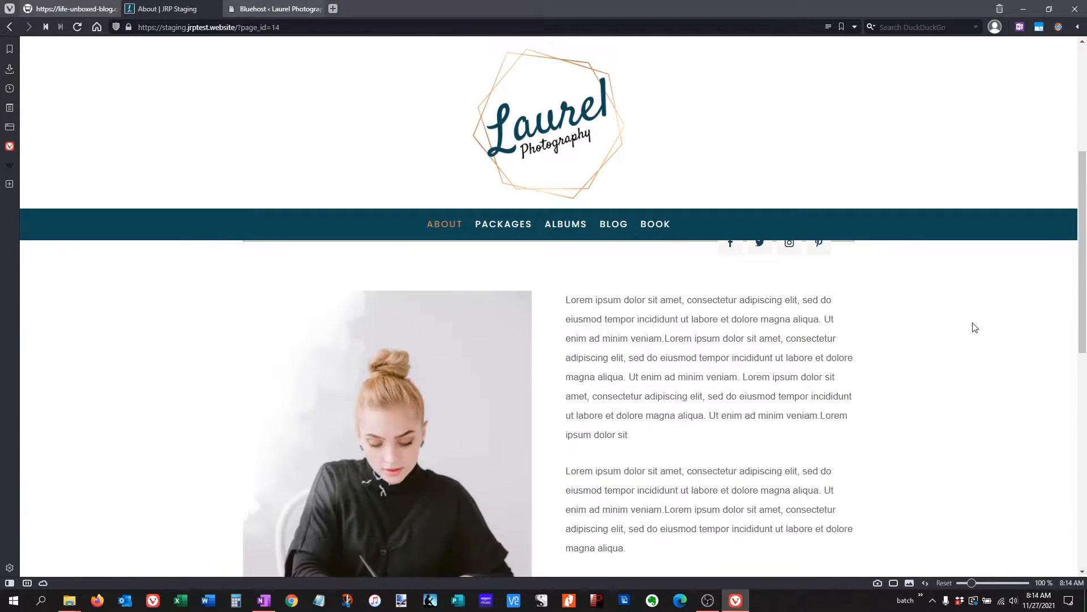
scroll(974, 327, "down", 5)
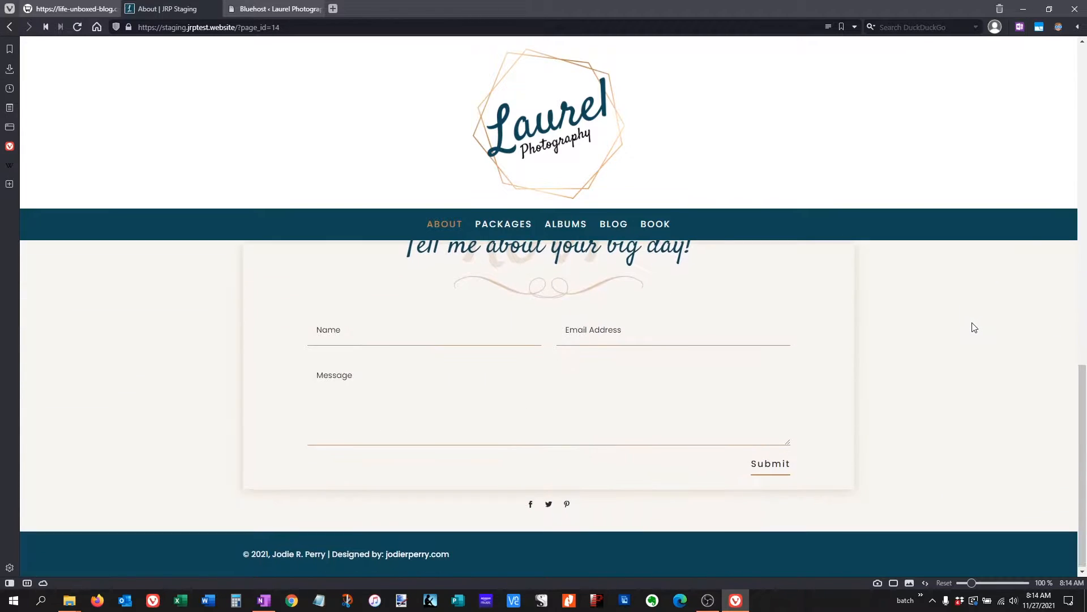
scroll(973, 326, "up", 8)
scroll(972, 326, "up", 5)
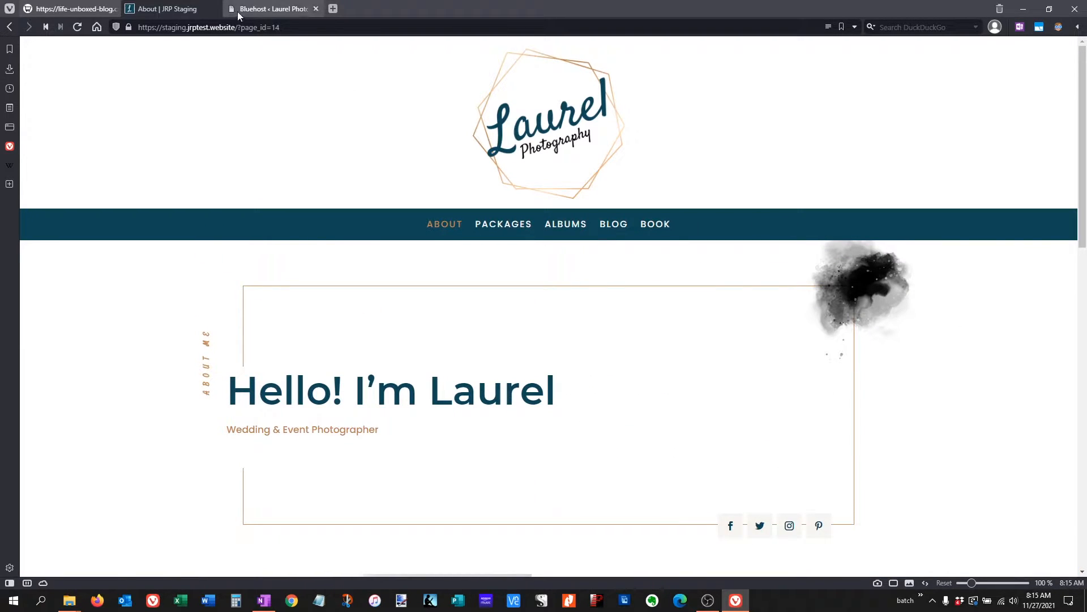
Switch to the Laurel Photography WordPress dashboard and open the About page in the Divi builder
left_click(259, 14)
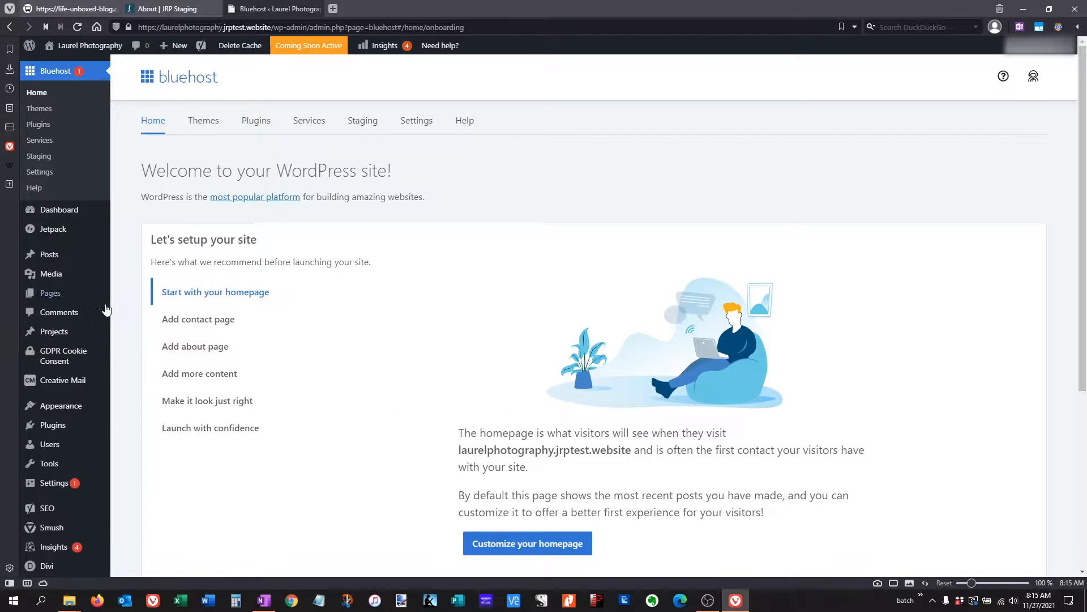
left_click(55, 299)
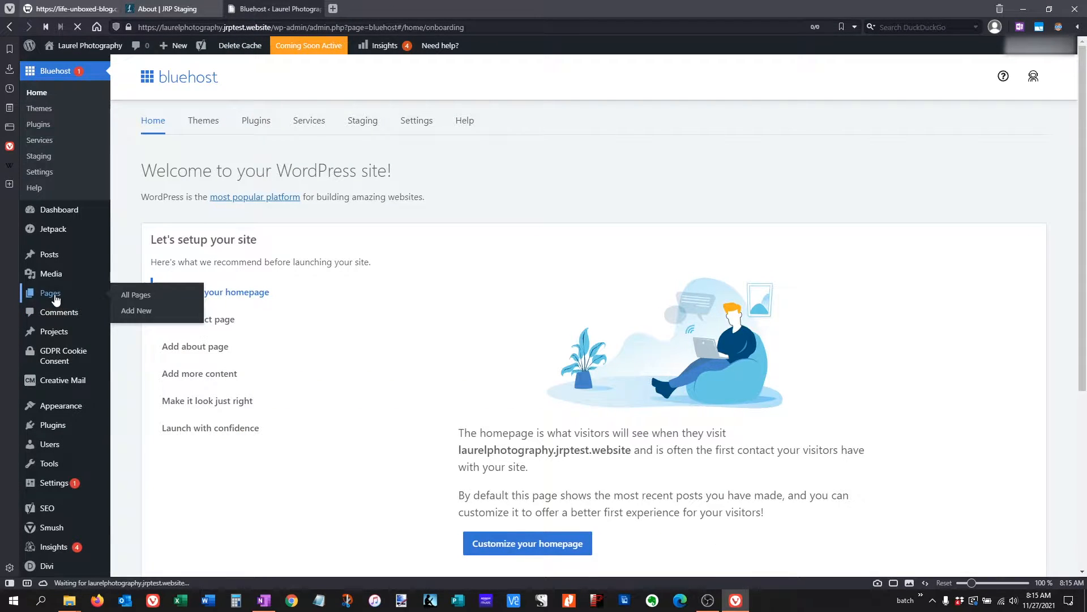
mouse_move(185, 369)
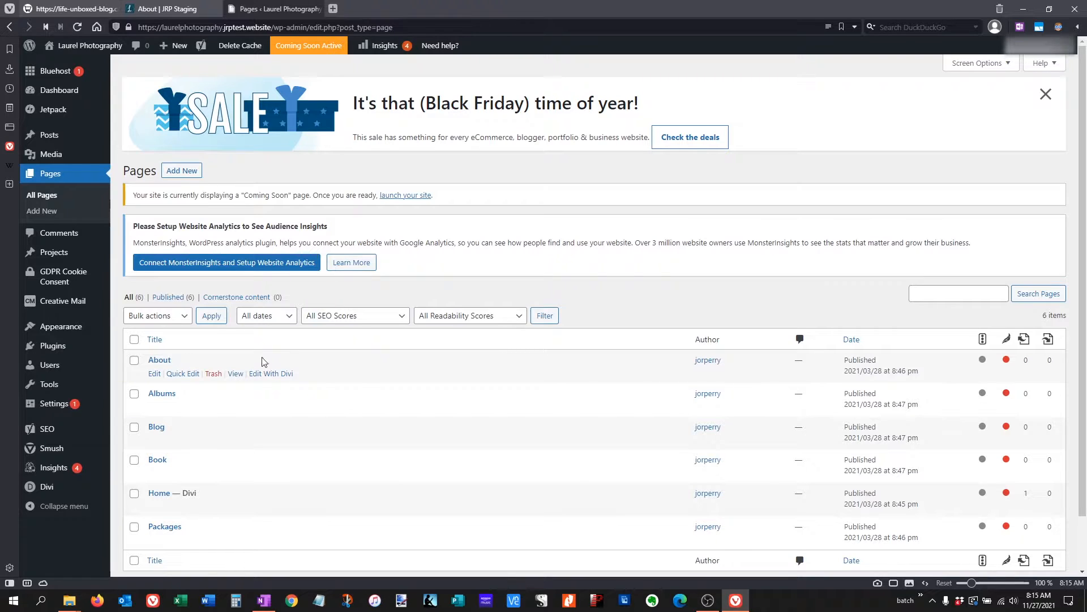
left_click(276, 377)
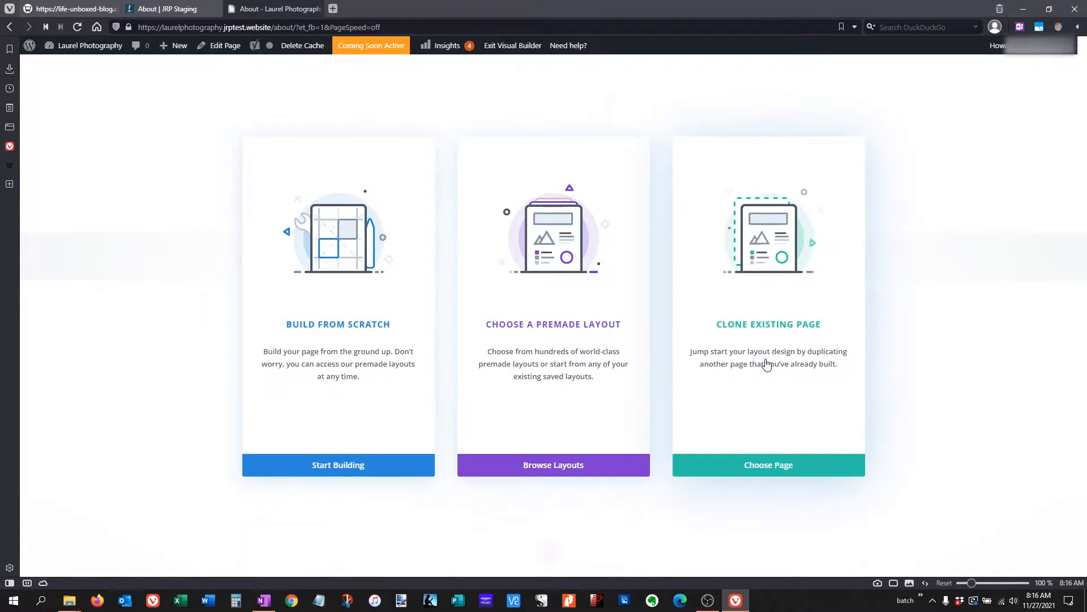
Open the premade layout library, view the Restaurant layout pack's details and return to the pack list
left_click(553, 473)
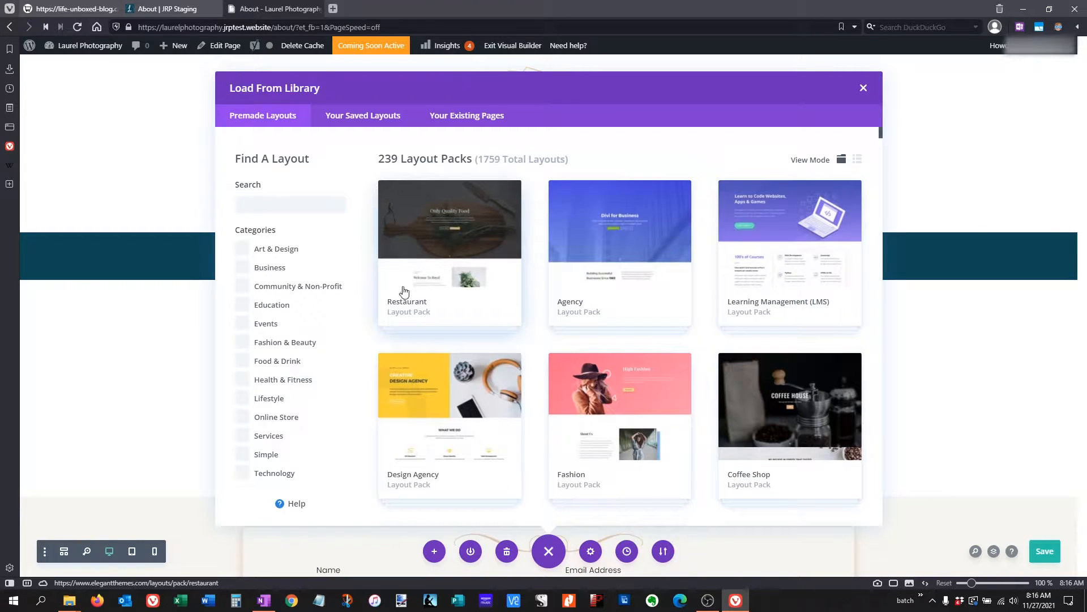
left_click(429, 309)
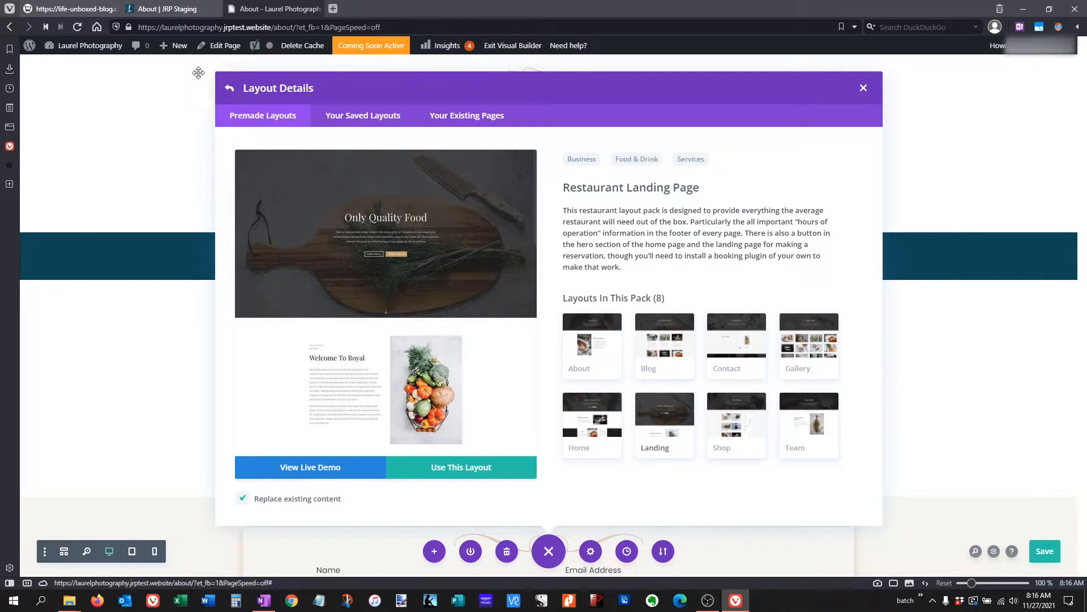
left_click(227, 88)
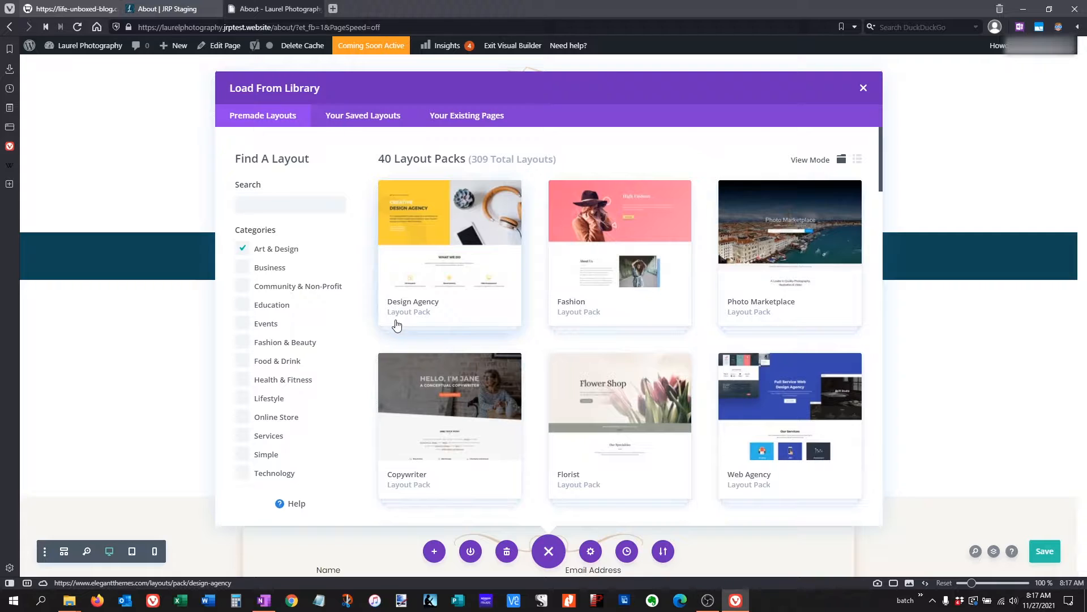
Find the Calligrapher pack among the Art & Design layouts and load its About page layout, replacing existing content
scroll(396, 323, "down", 3)
scroll(396, 324, "down", 5)
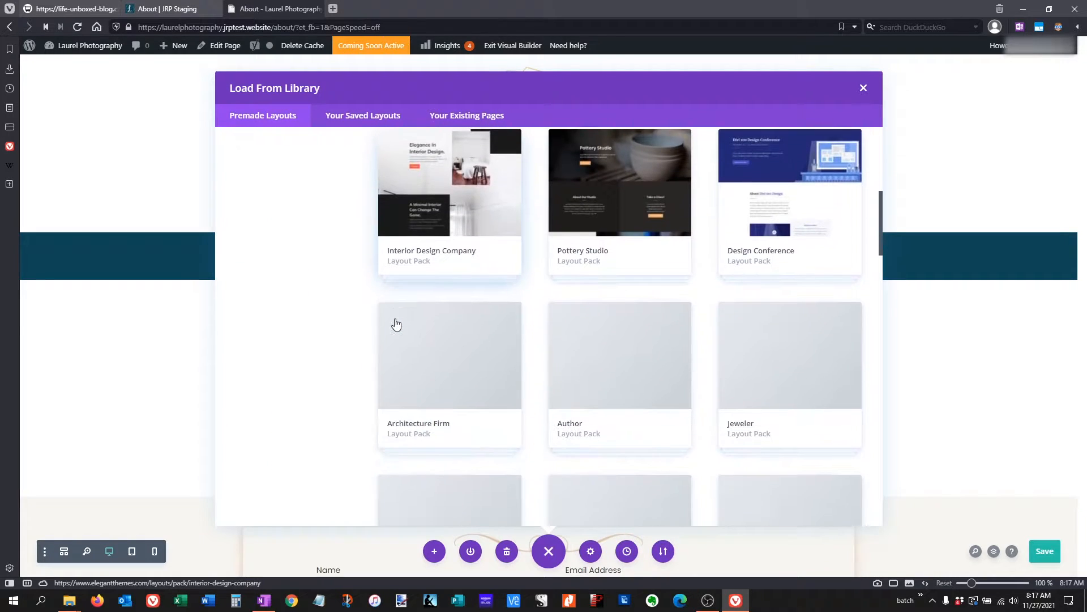
scroll(396, 324, "down", 1)
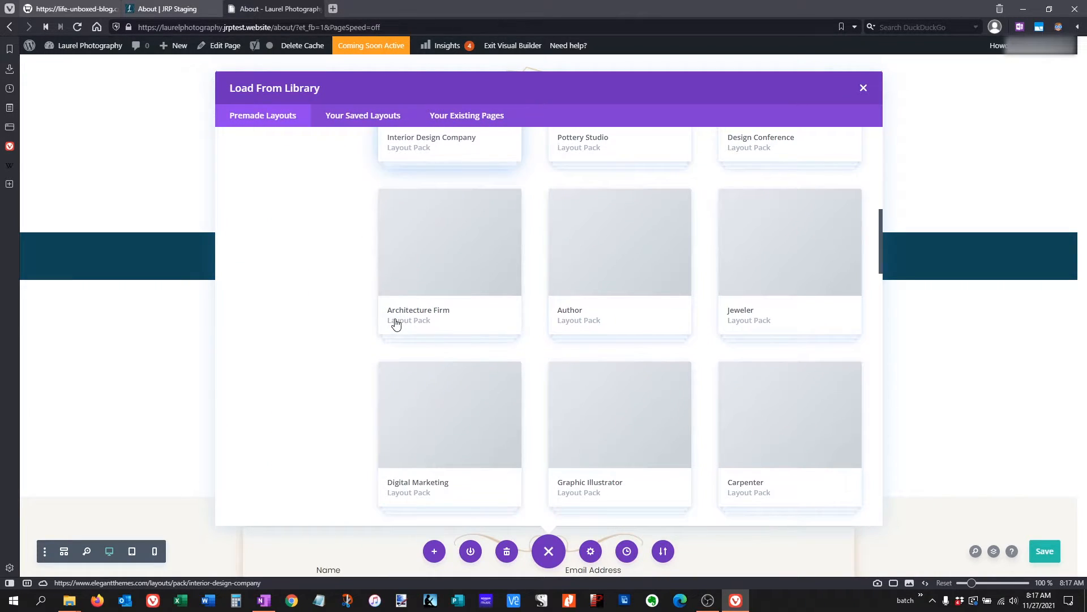
scroll(396, 324, "down", 4)
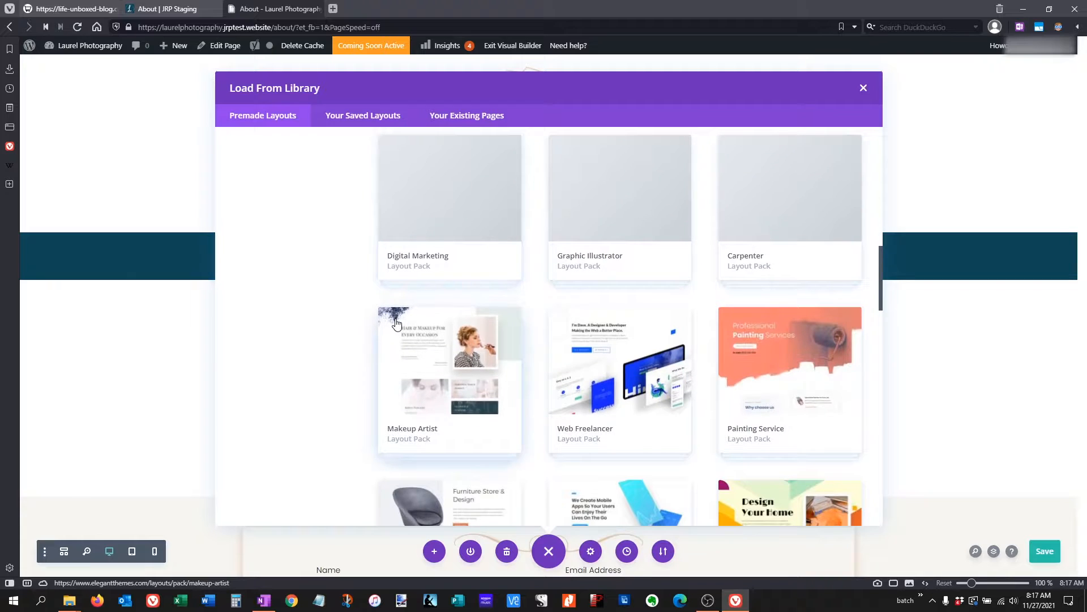
scroll(395, 324, "down", 7)
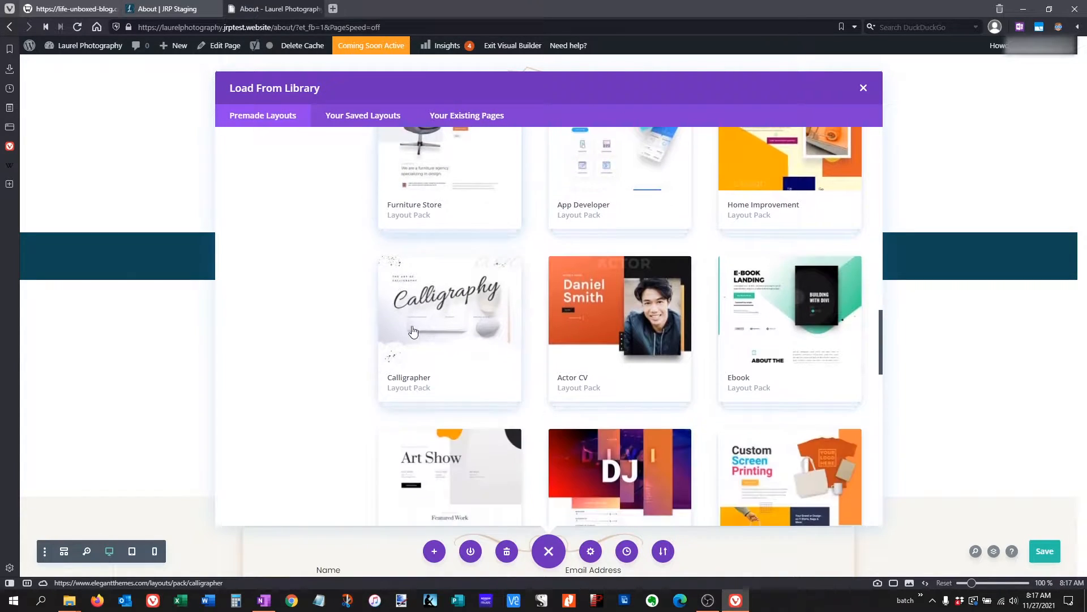
left_click(436, 376)
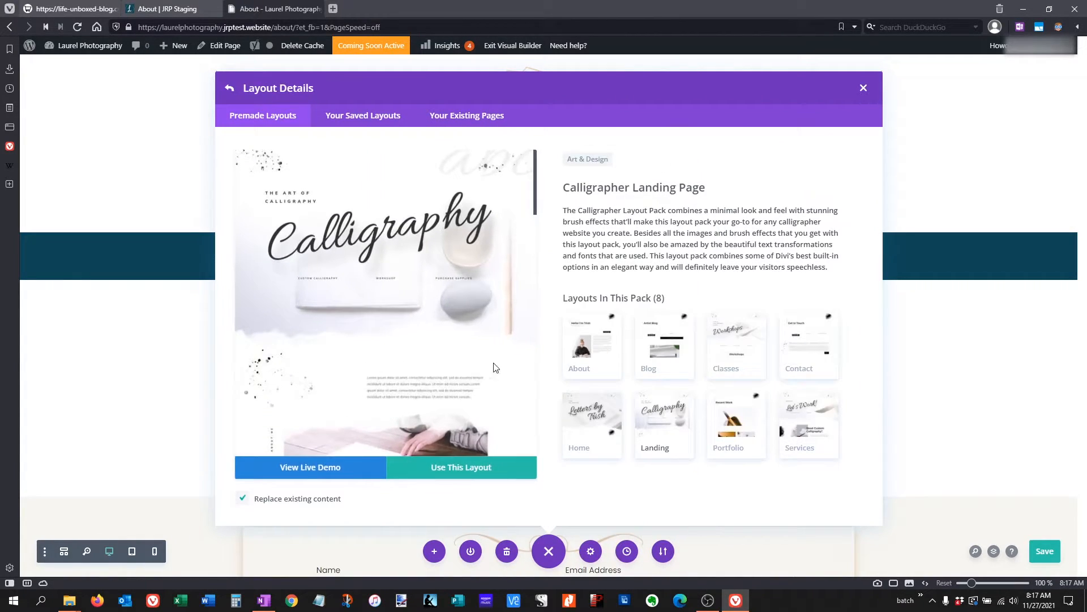
left_click(603, 371)
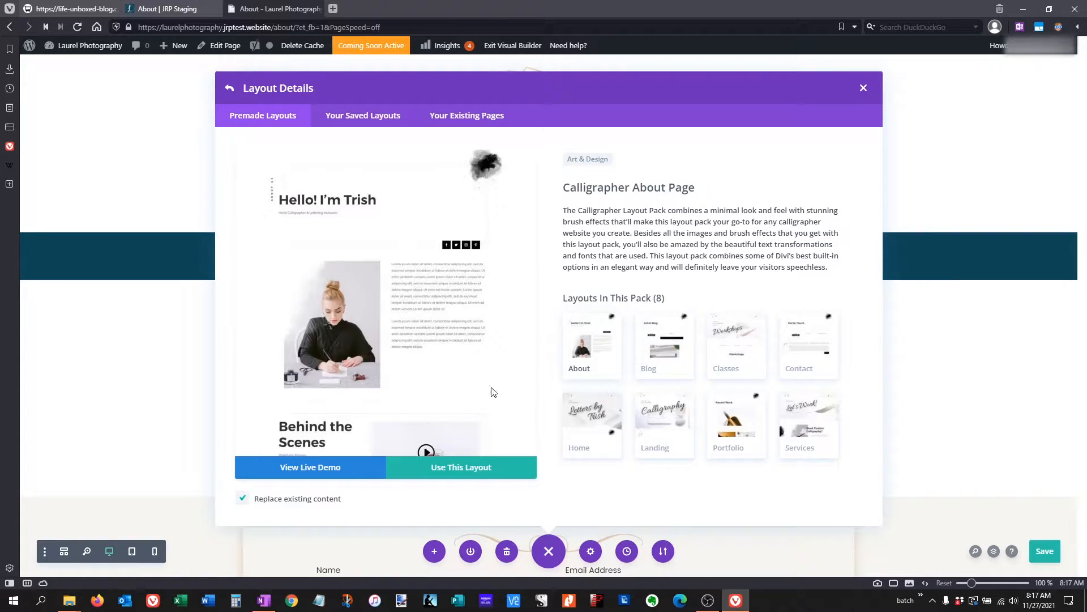
left_click(463, 468)
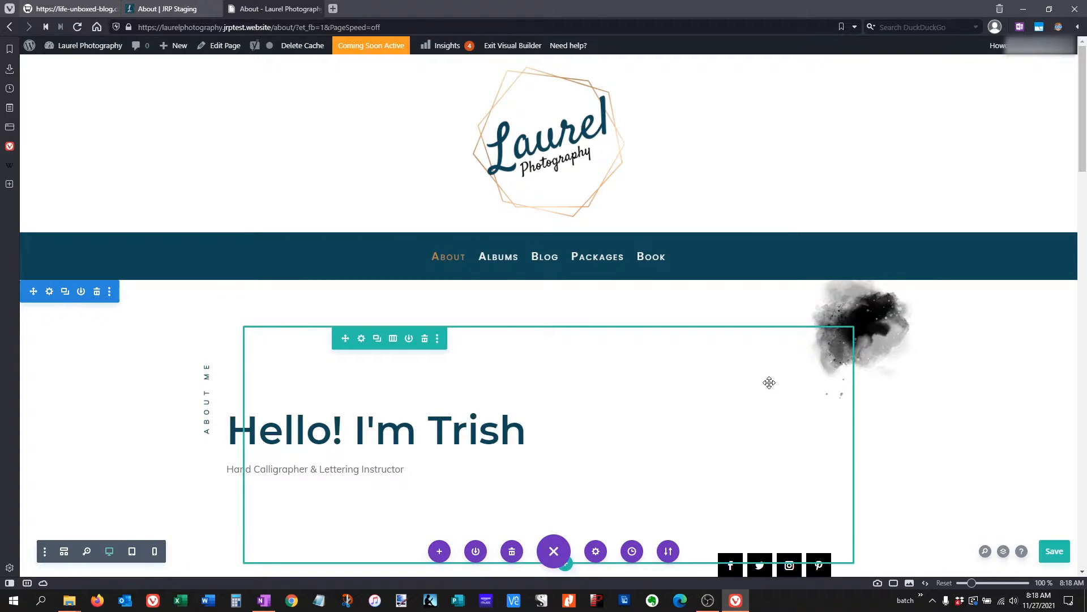
Delete the Behind the Scenes video section and the ink-brush section below it from the About page
scroll(770, 380, "down", 4)
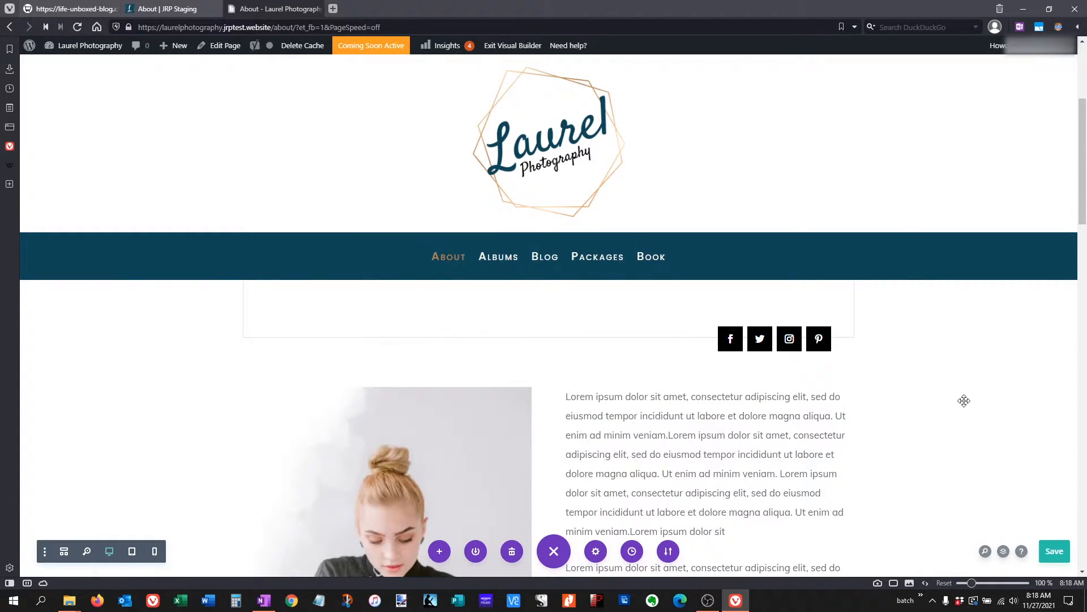
scroll(887, 398, "down", 2)
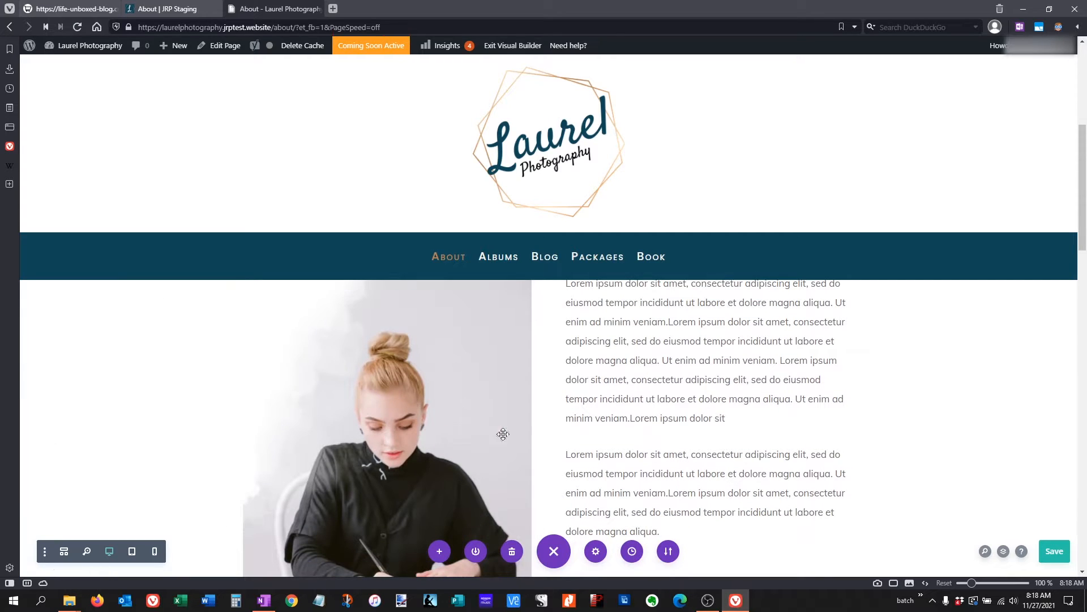
scroll(802, 438, "down", 6)
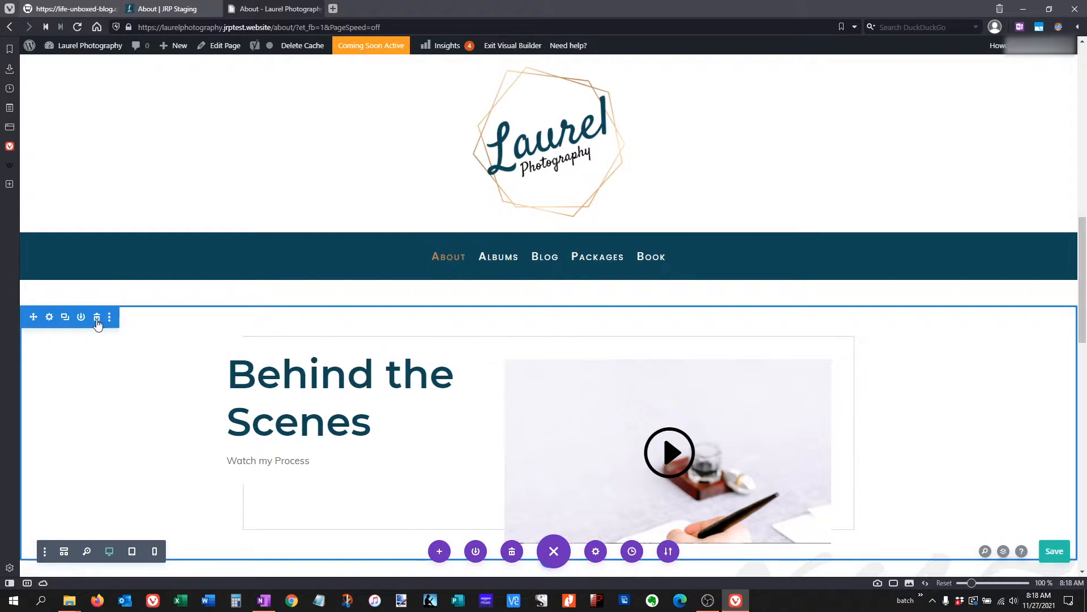
left_click(96, 317)
scroll(213, 397, "up", 5)
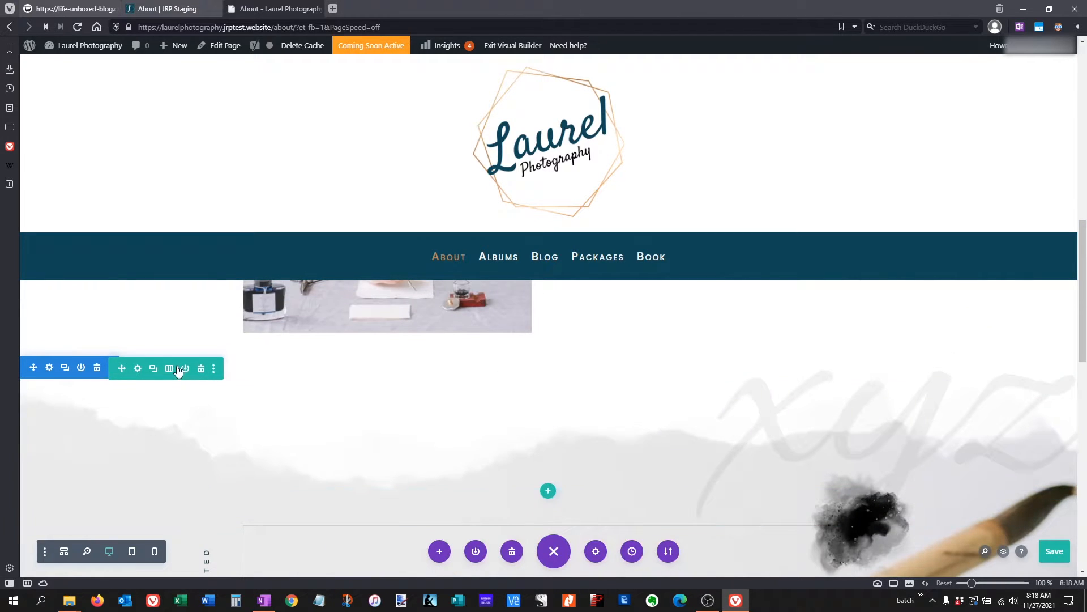
left_click(97, 368)
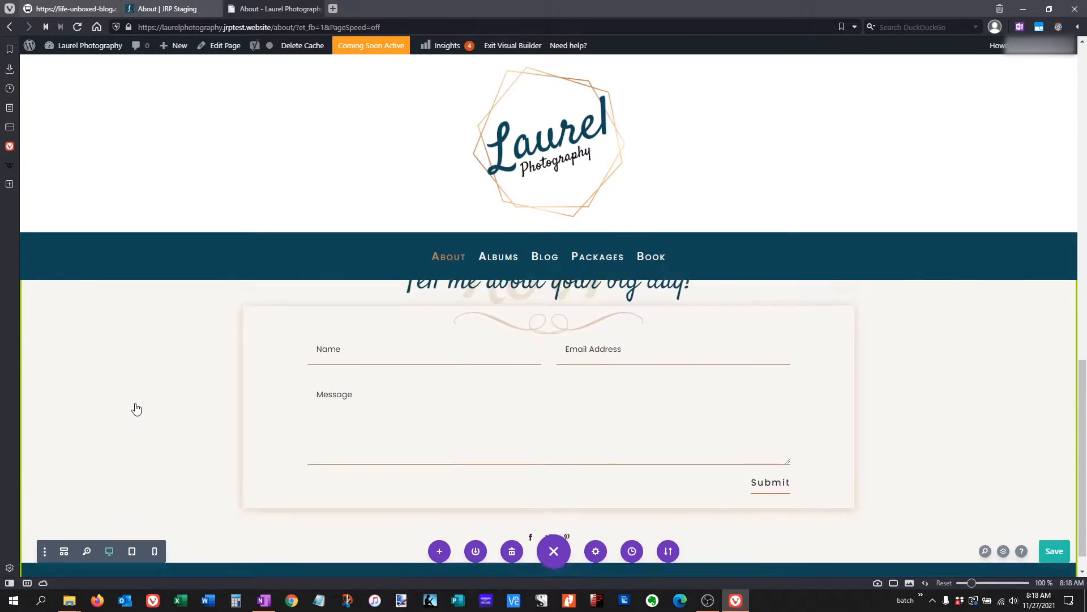
Check the remaining content down to the footer and save the About page
scroll(283, 448, "up", 3)
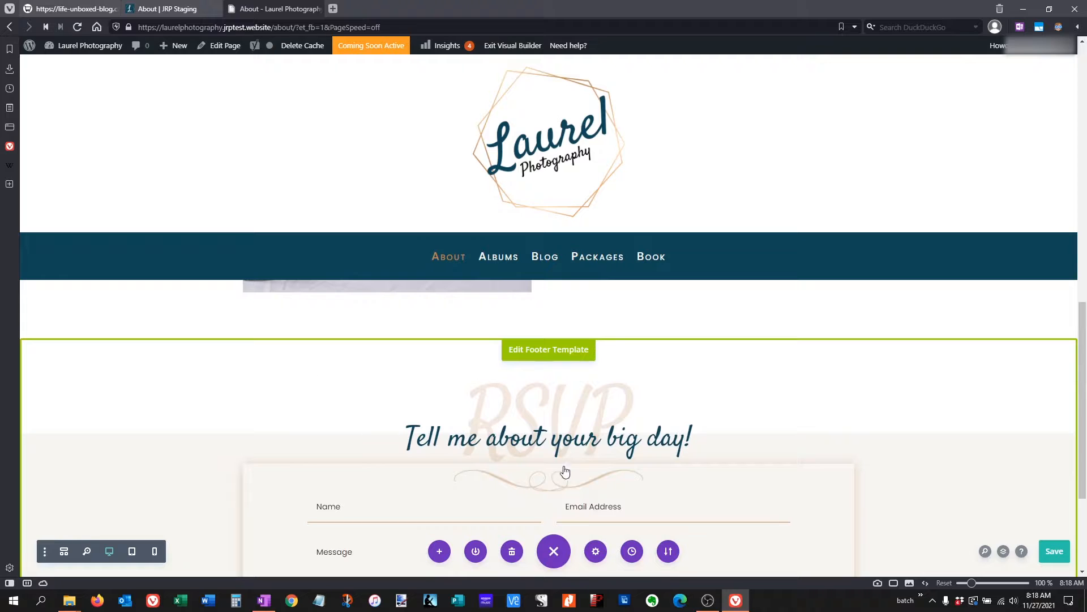
scroll(311, 432, "up", 3)
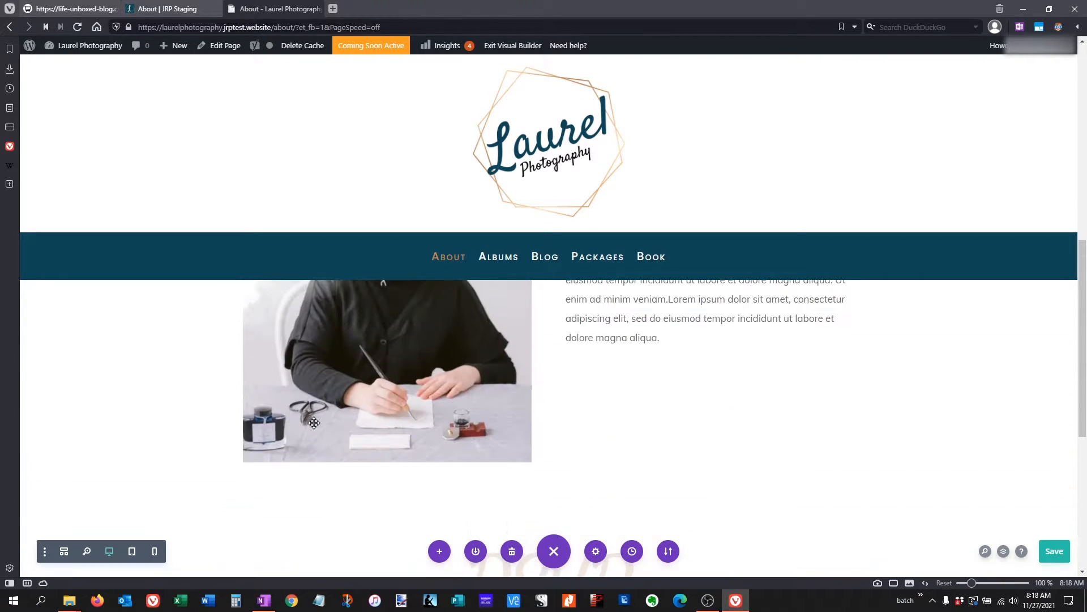
scroll(315, 427, "down", 3)
scroll(315, 427, "up", 3)
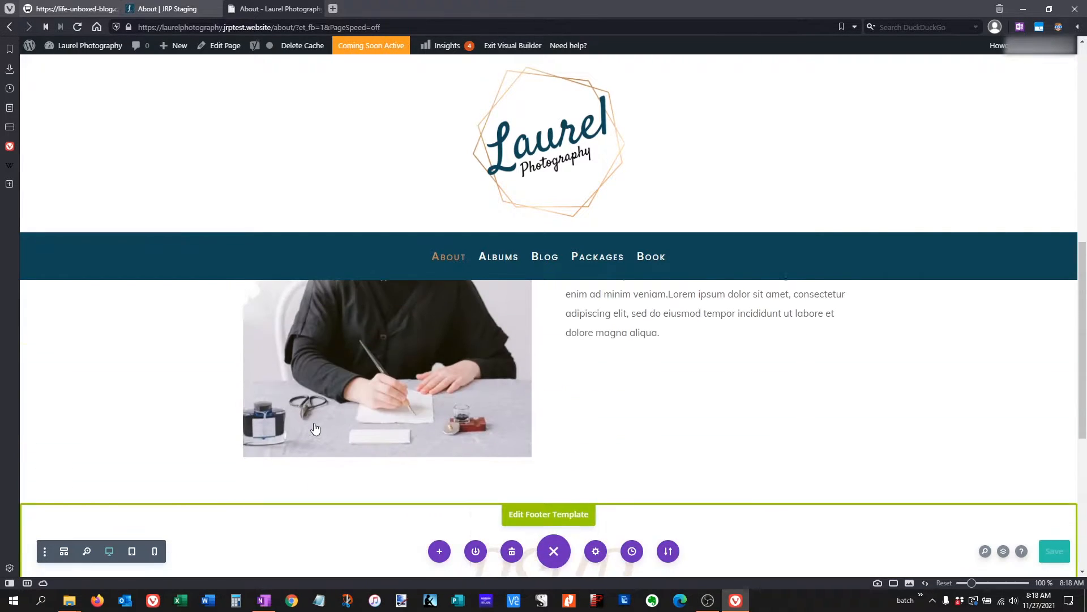
scroll(727, 442, "up", 6)
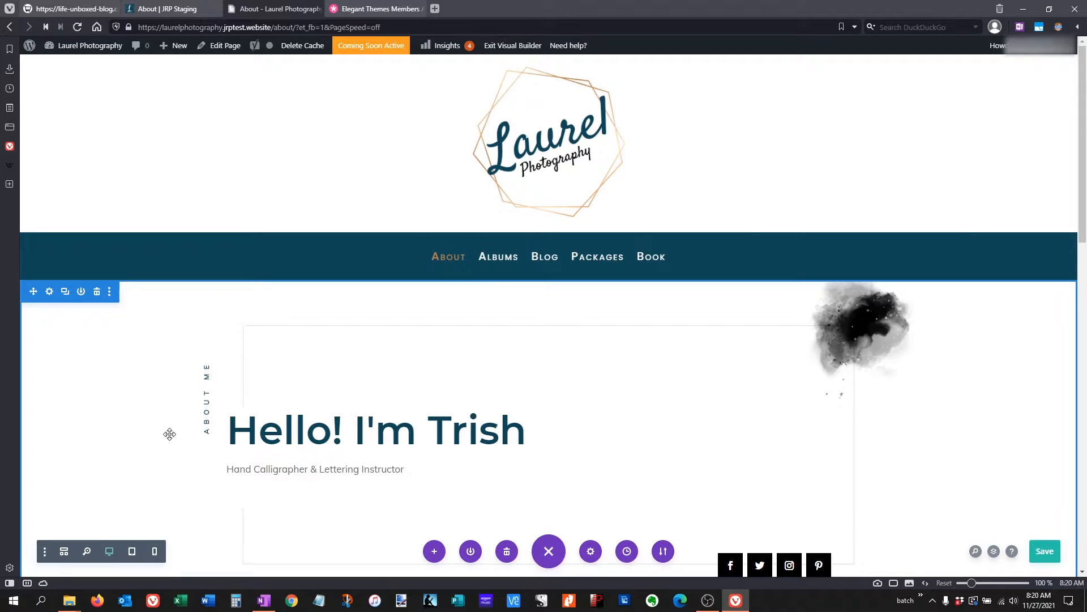
key("ctrl+s")
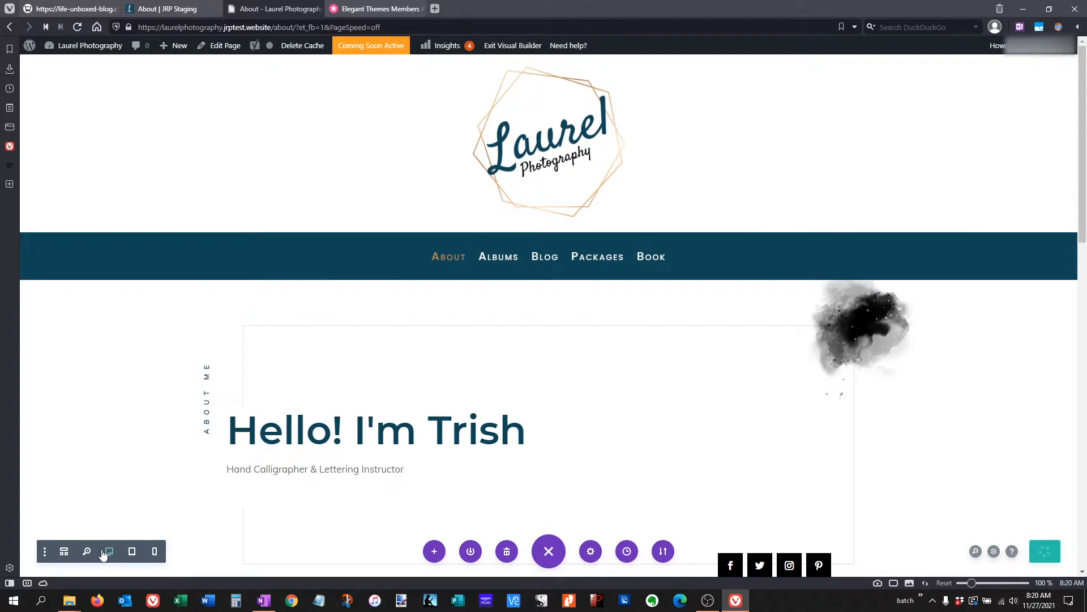
Set the Heading 2 text color of the header's vertical "About Me" text to the saved golden-brown color
left_click(64, 551)
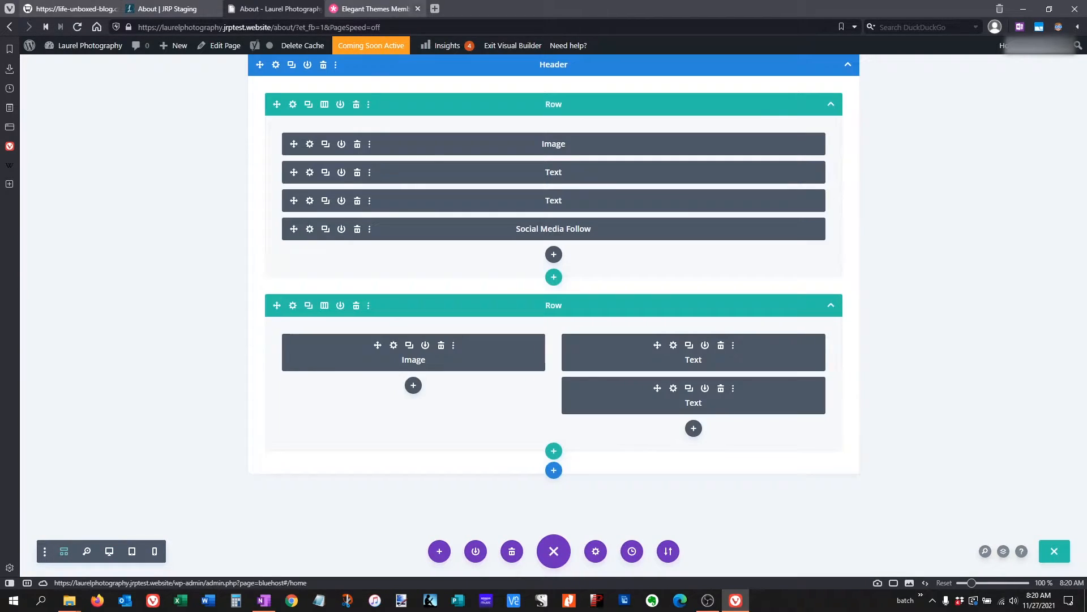
left_click(310, 172)
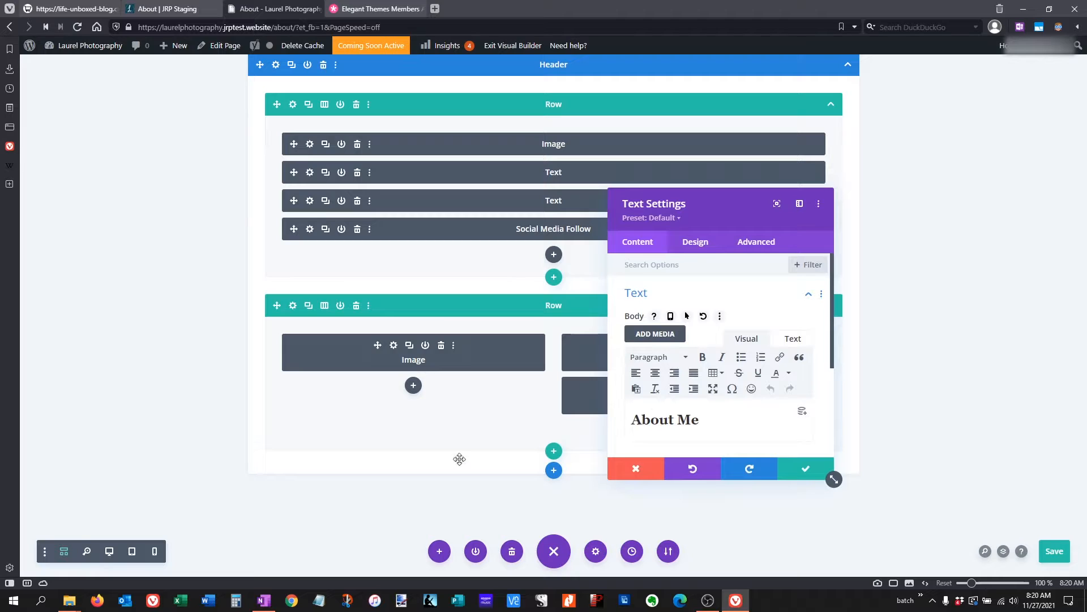
left_click(111, 553)
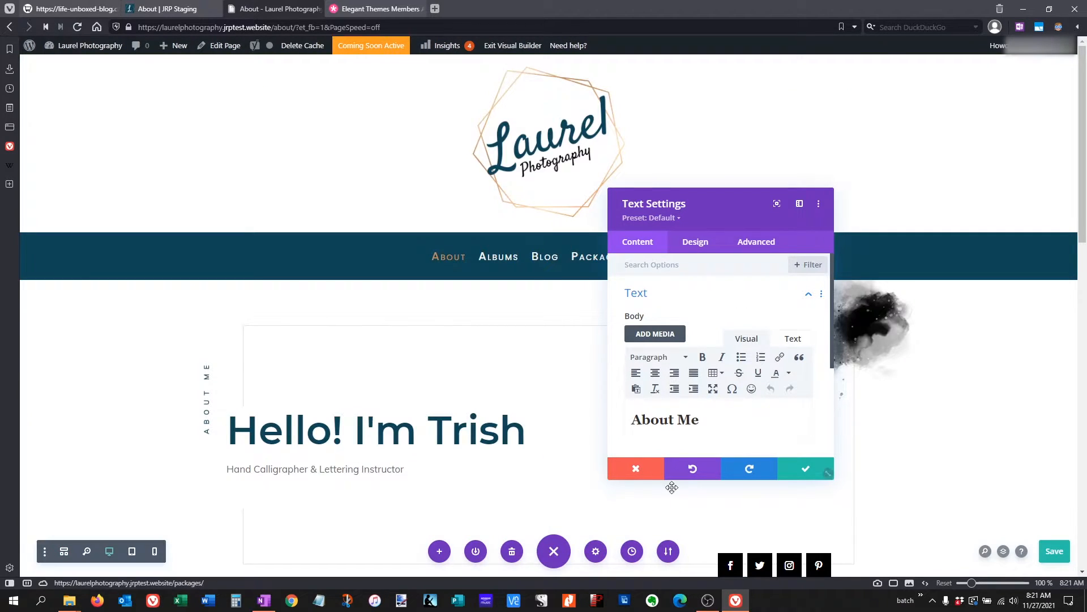
left_click(660, 421)
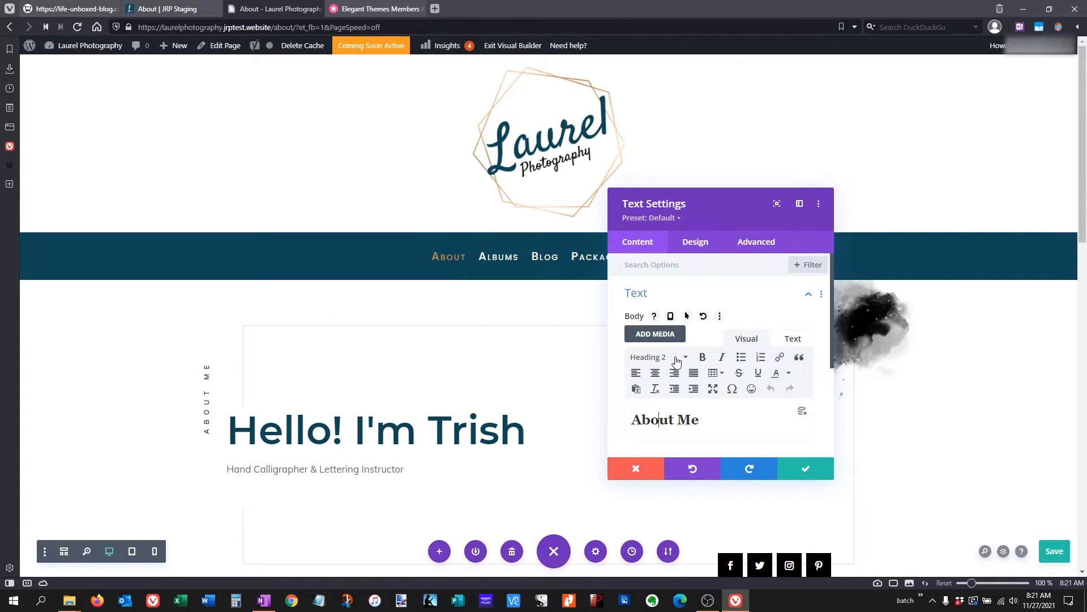
left_click(694, 249)
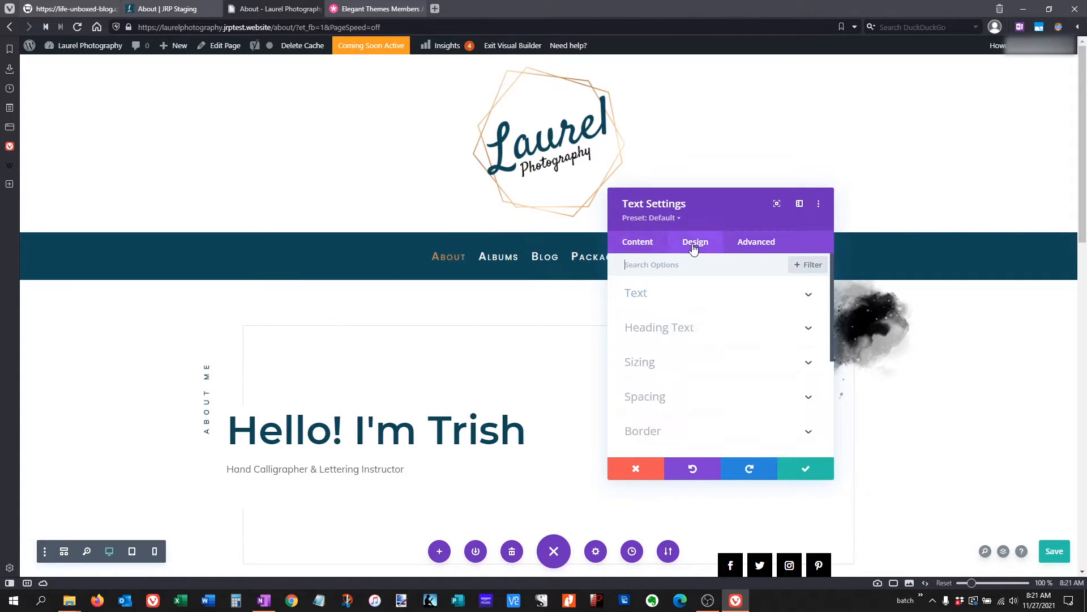
left_click(664, 333)
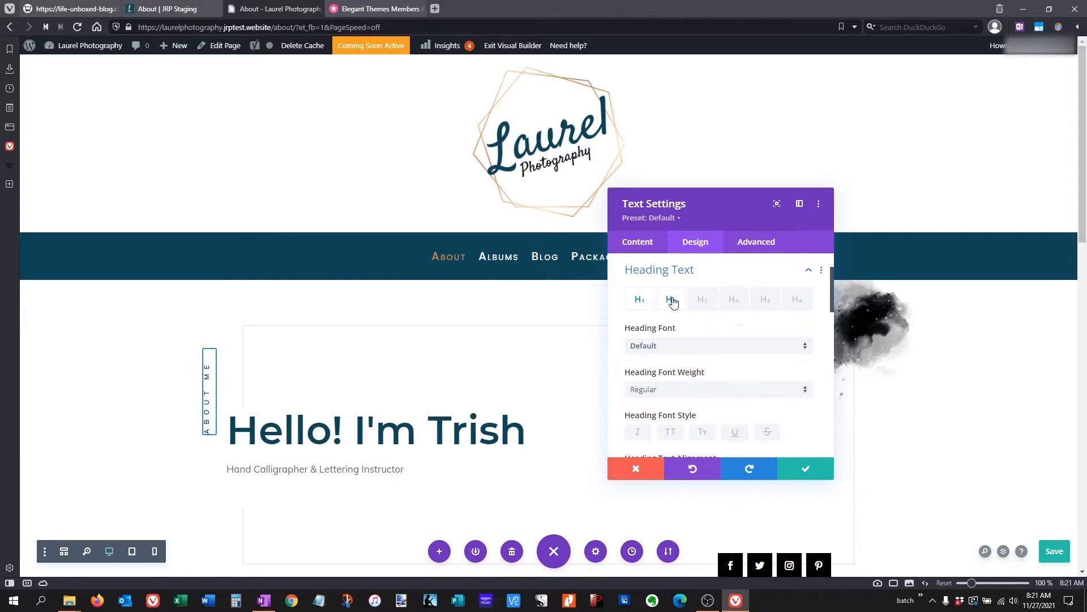
left_click(671, 301)
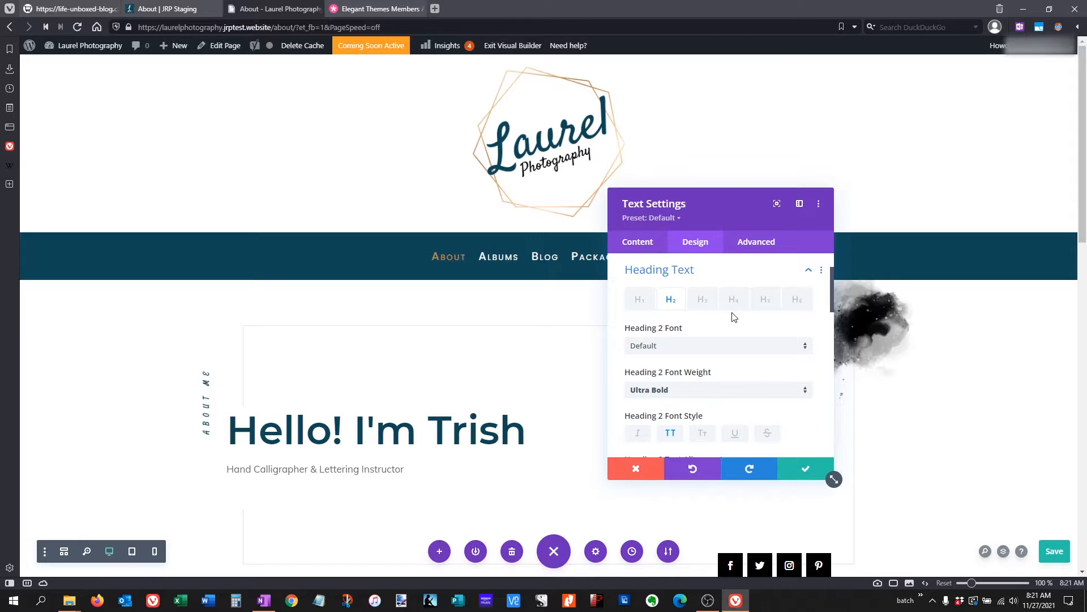
scroll(732, 316, "down", 3)
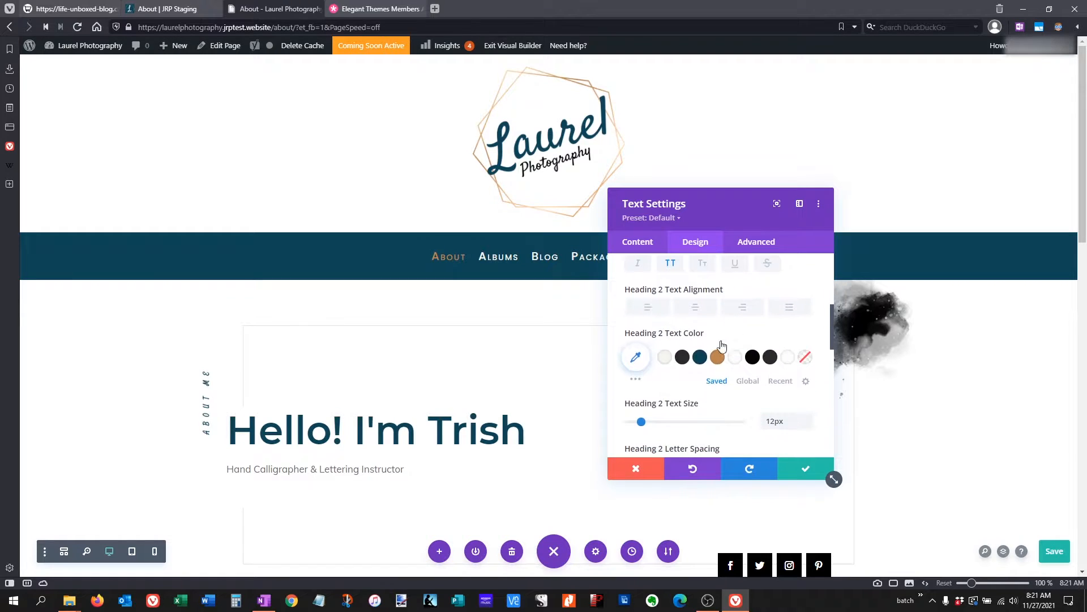
left_click(719, 359)
scroll(731, 394, "down", 3)
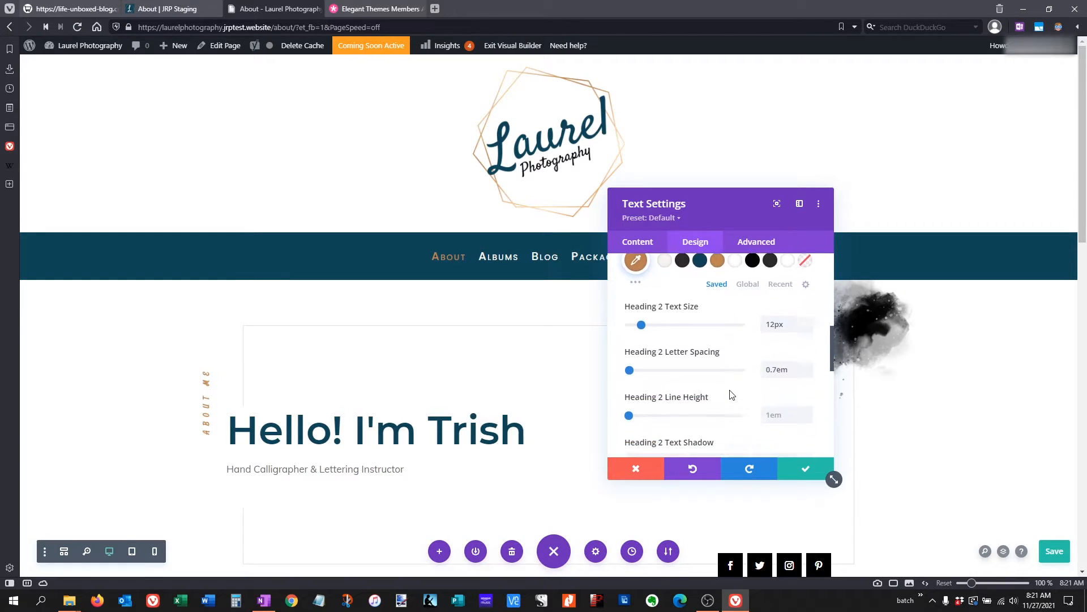
left_click(807, 469)
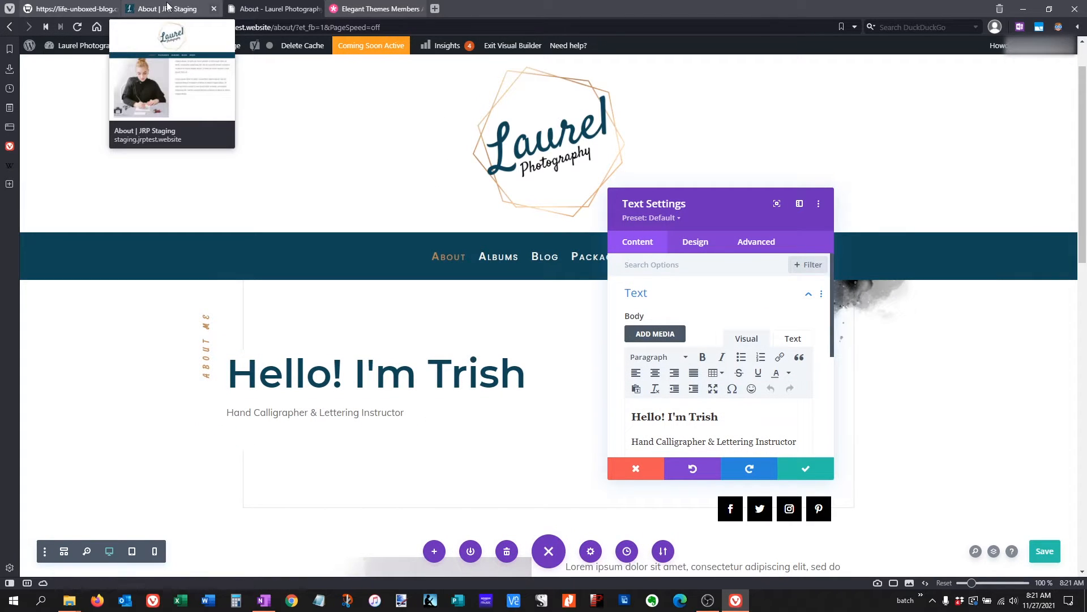
Check the staging page's header and replace the name in the "Hello! I'm" heading with the photographer's first name
left_click(266, 9)
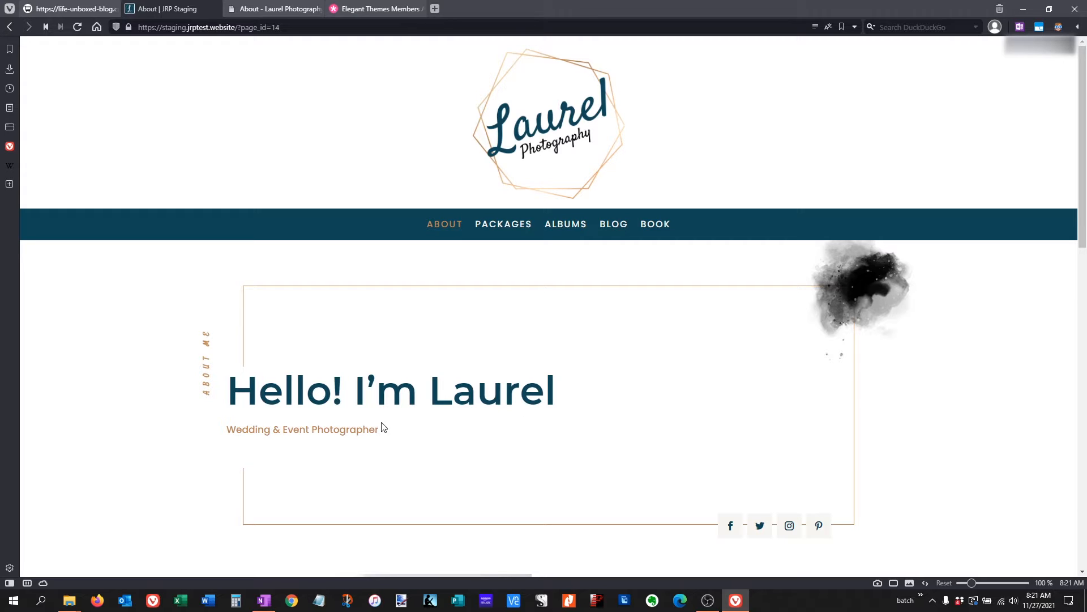
left_click(279, 13)
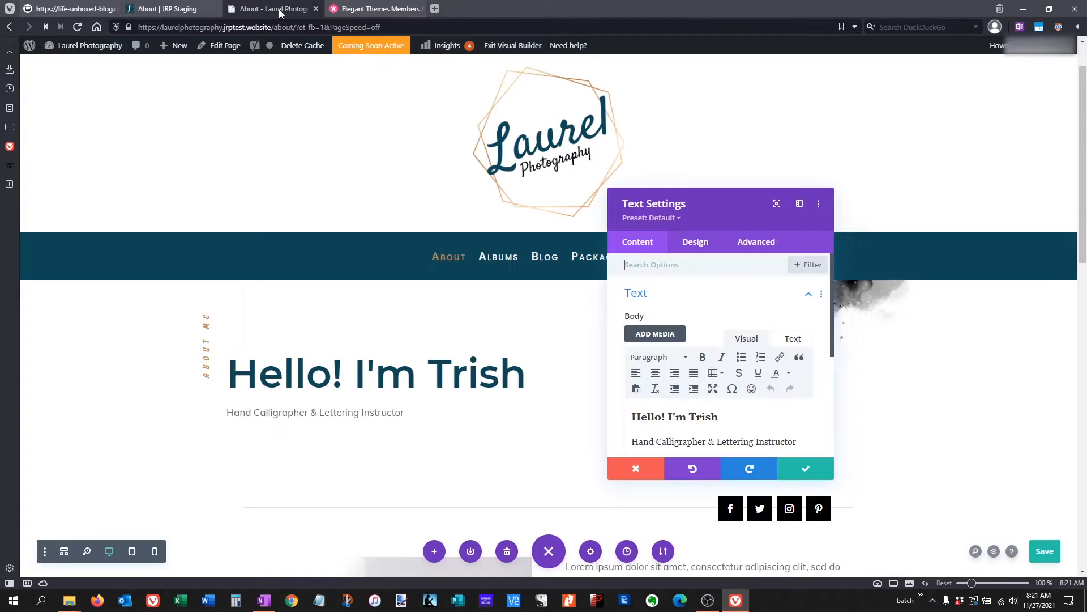
left_click(670, 416)
left_click_drag(689, 417, 719, 417)
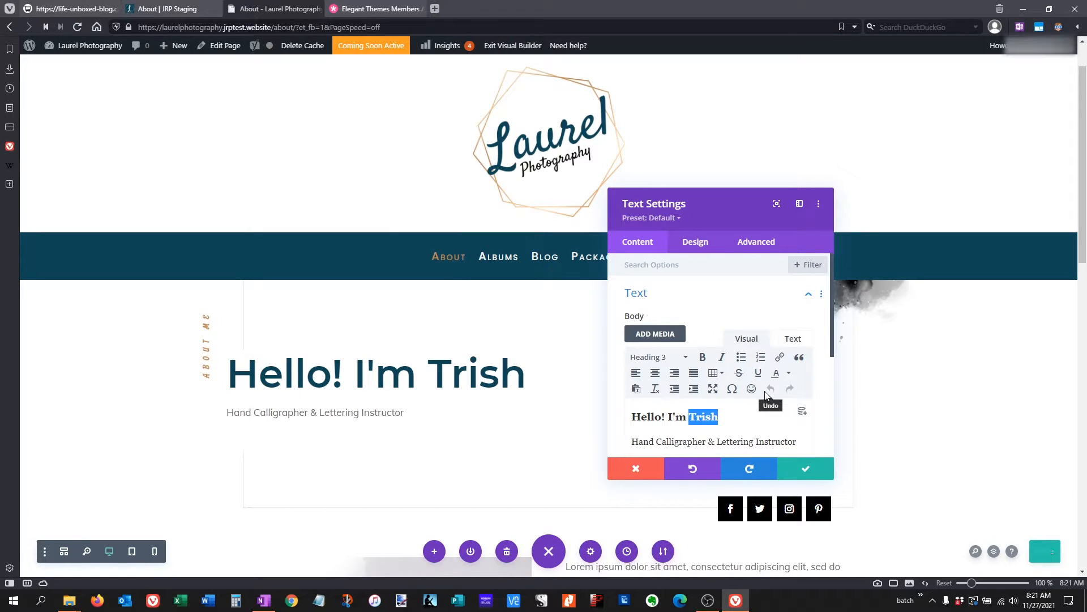
type("Laurel")
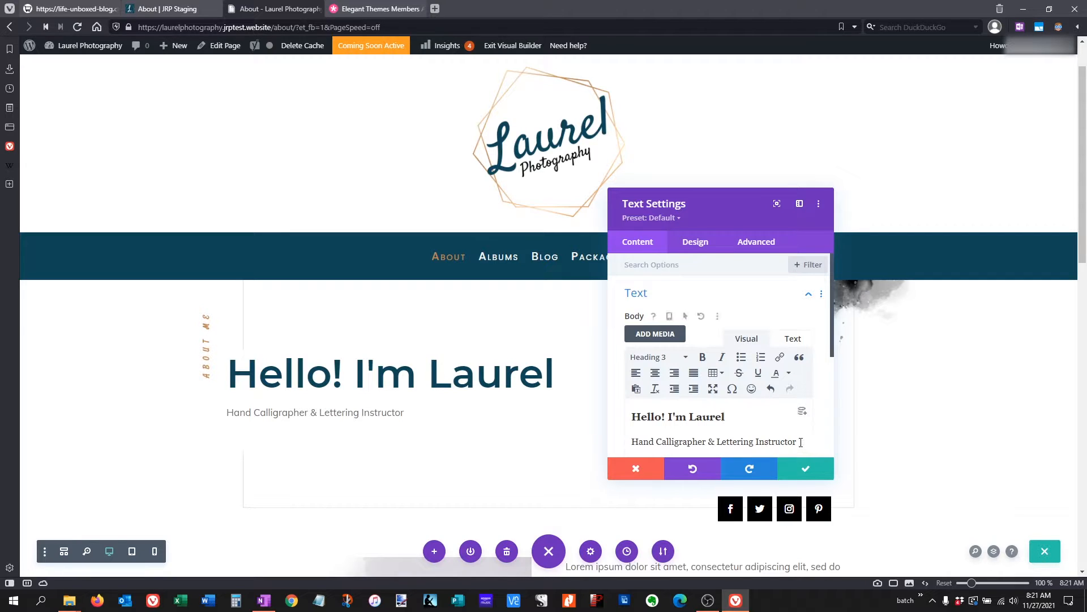
Change the line below the "Hello!" heading to "Wedding and Event Photographer" and apply the text settings
left_click_drag(797, 442, 633, 447)
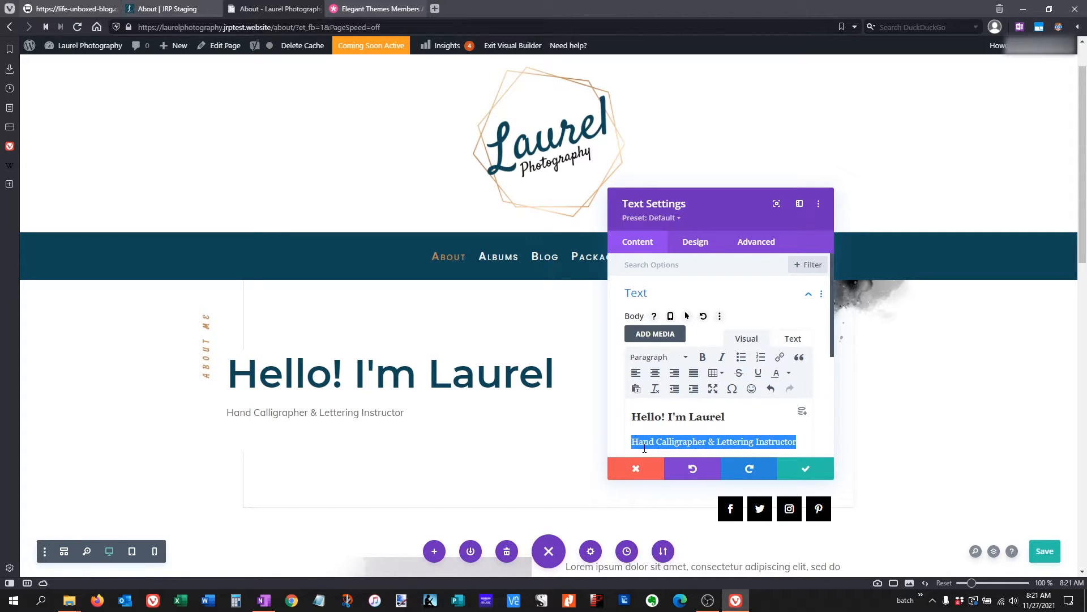
type("Wee")
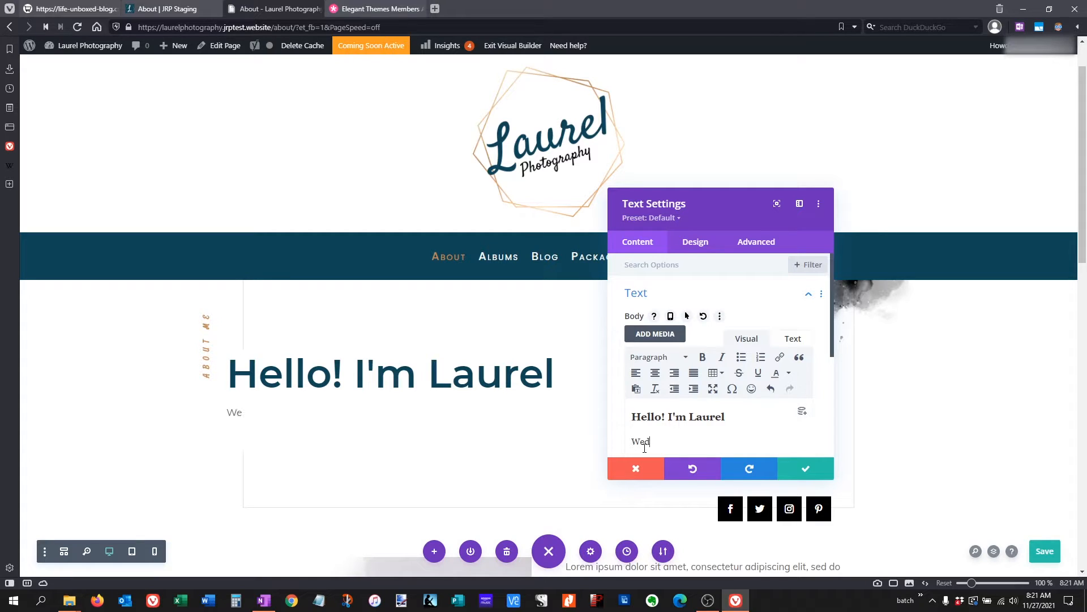
type("ding and Event Pho")
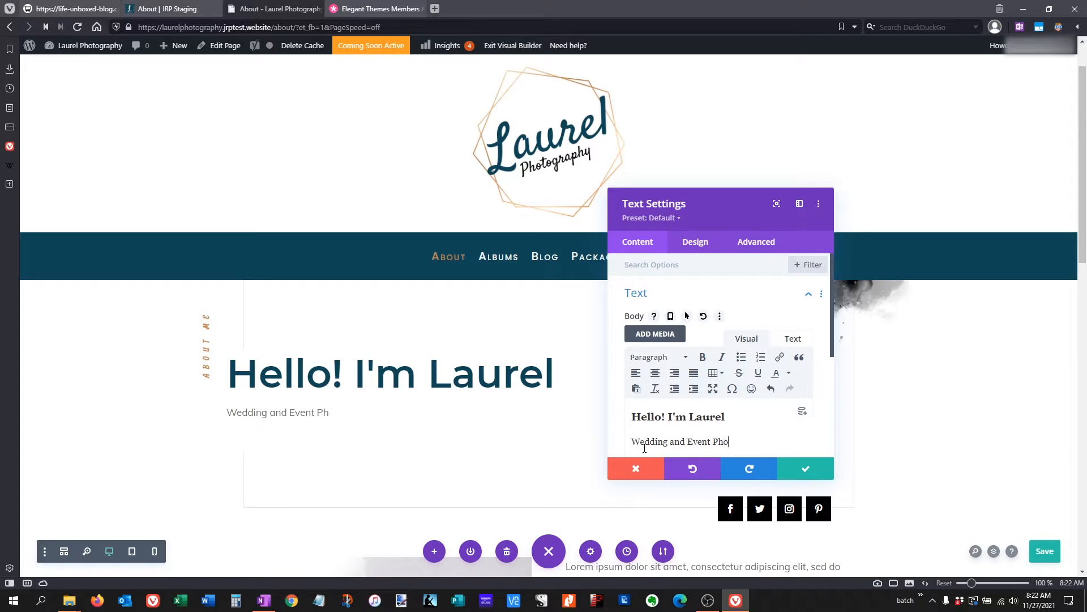
type("pher")
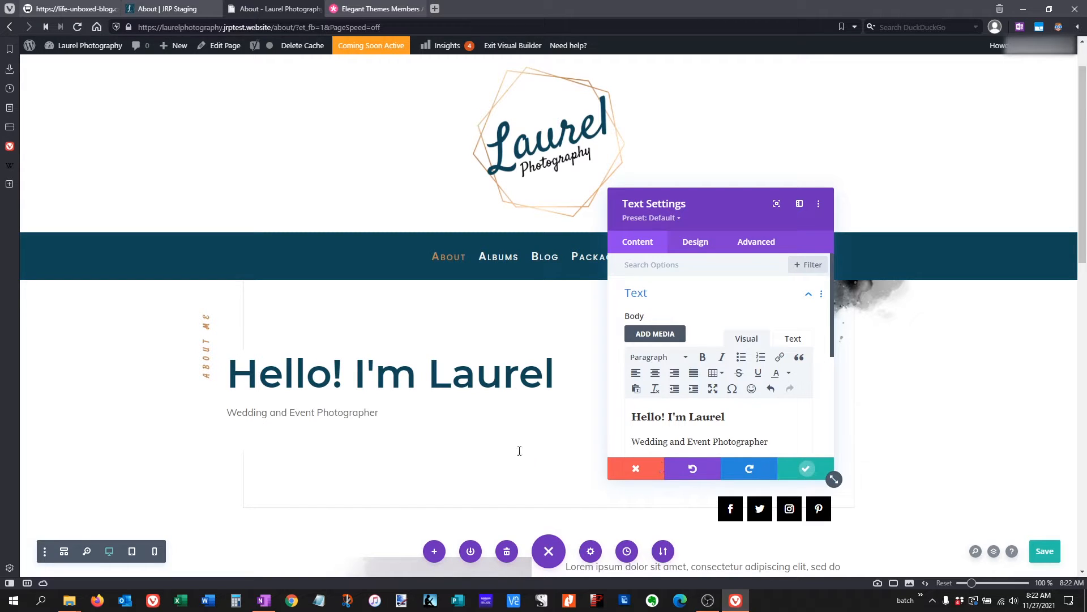
left_click(806, 468)
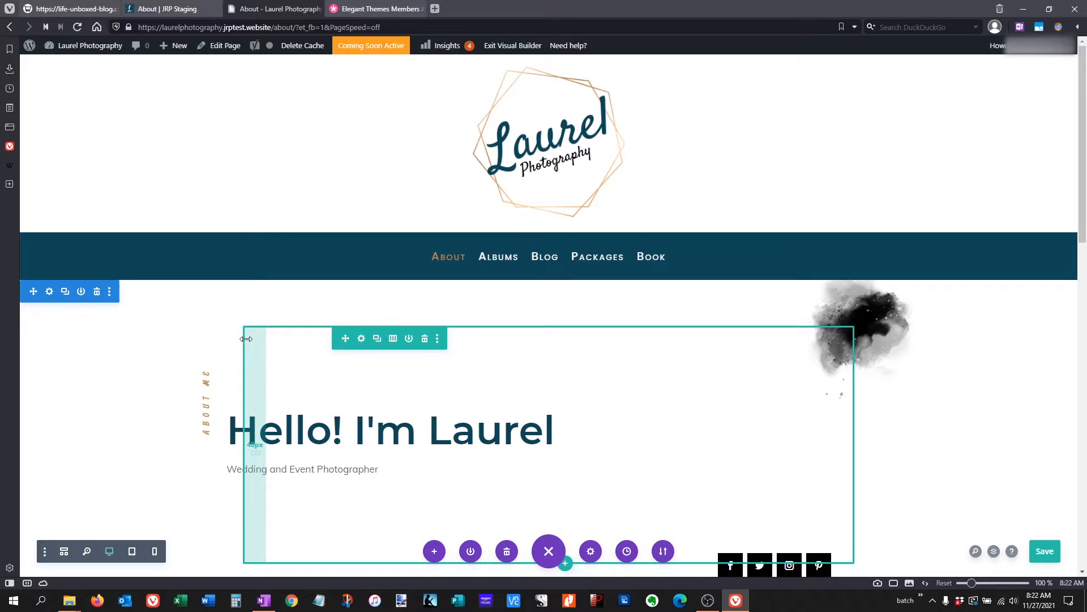
Set the border color of the header row around the greeting to the saved golden-brown color
left_click(361, 340)
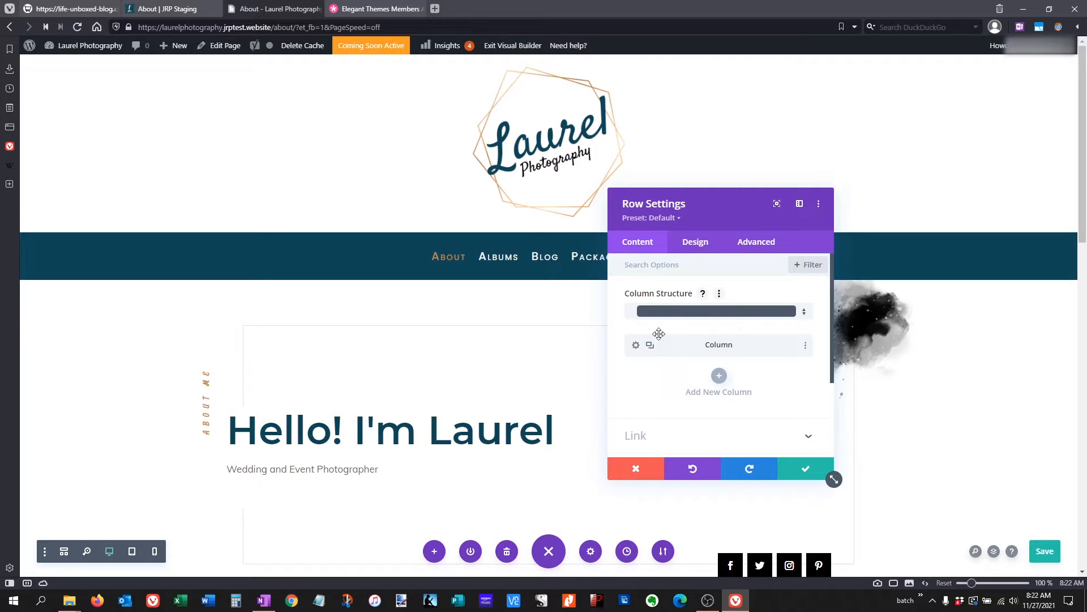
left_click(694, 244)
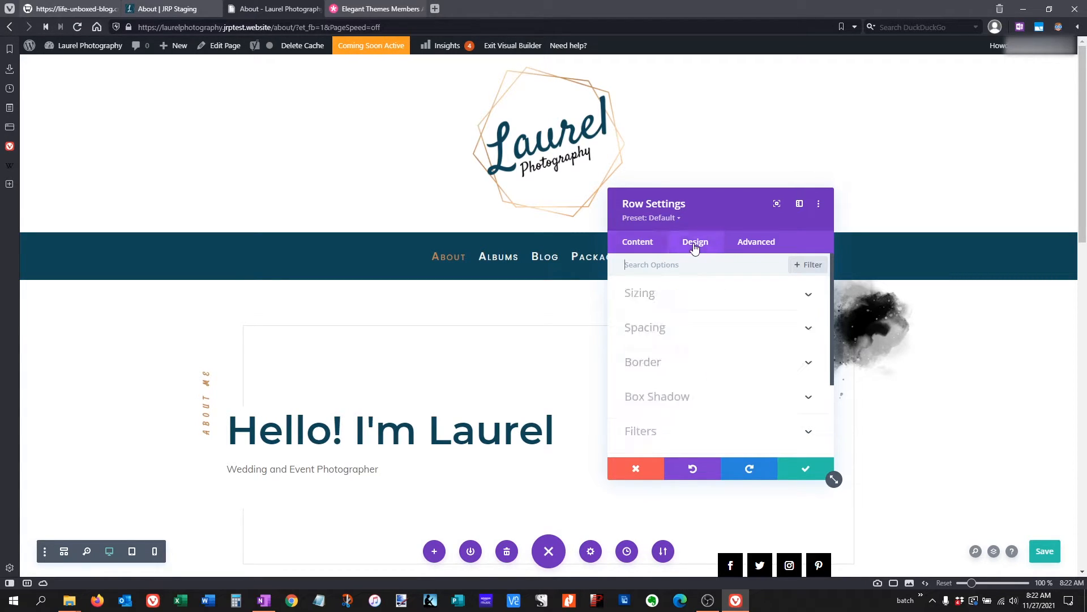
left_click(676, 368)
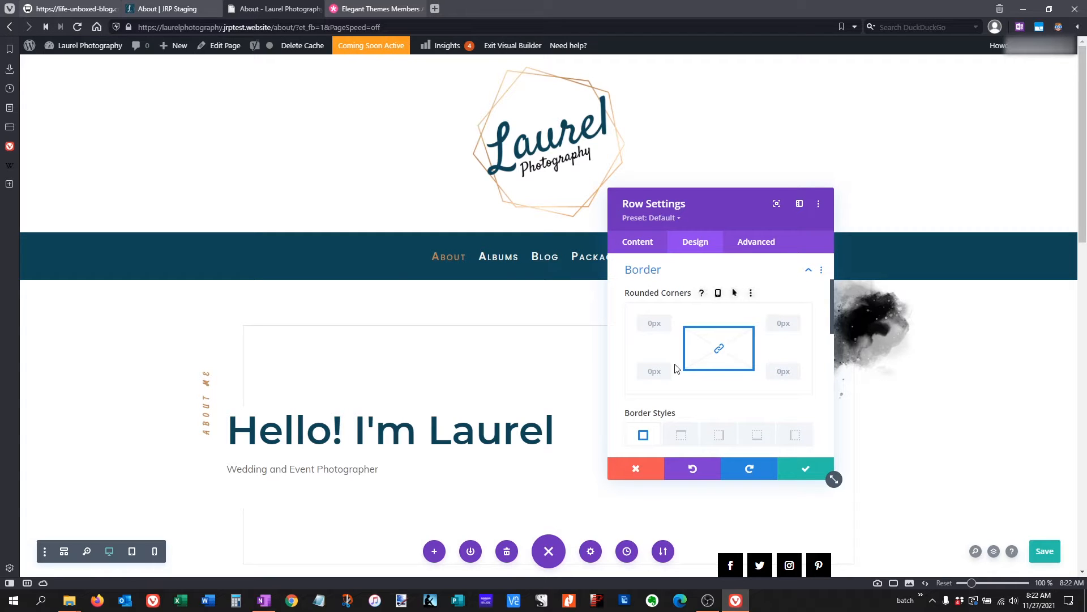
scroll(674, 367, "down", 5)
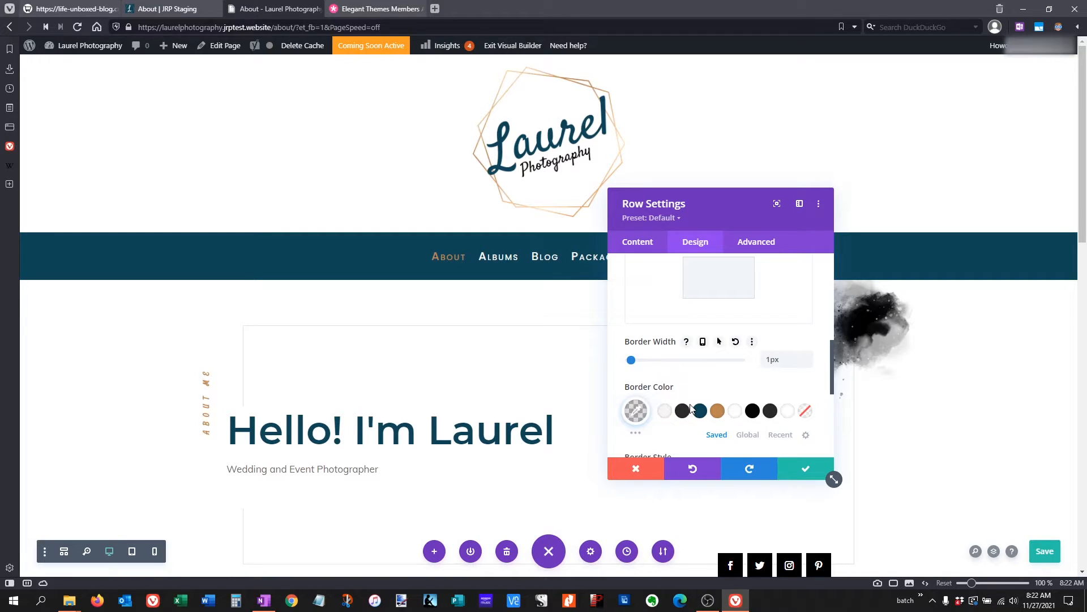
left_click(717, 412)
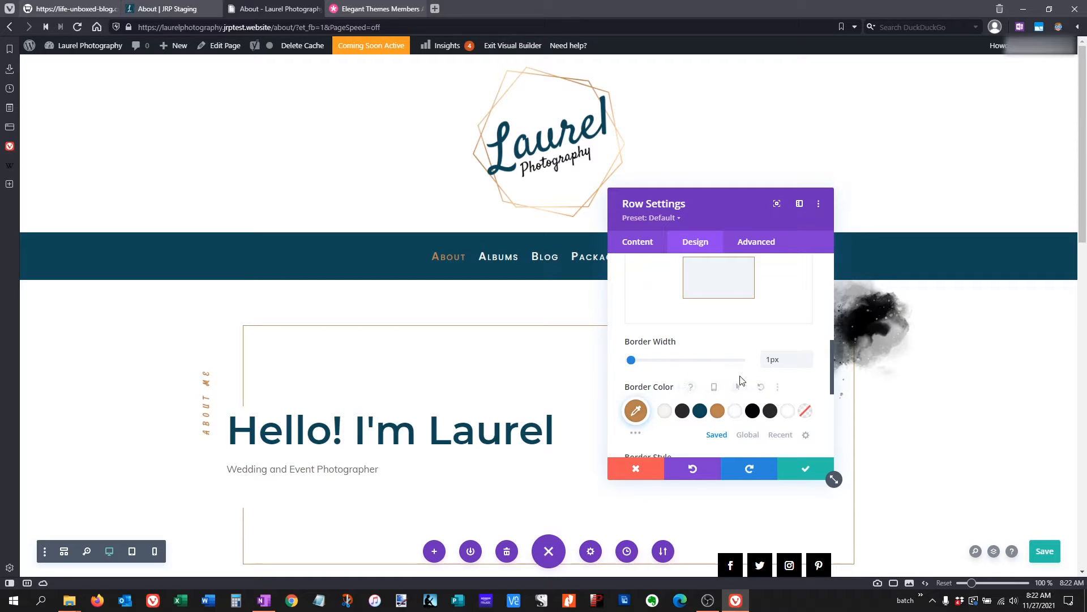
left_click(806, 468)
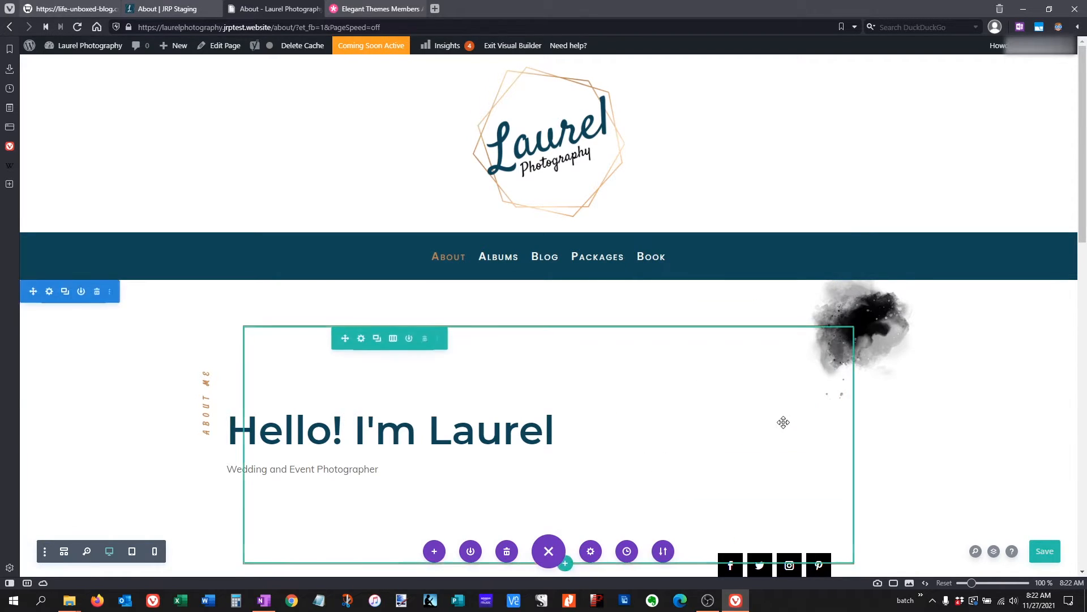
Set the facebook icon's background in the header's Social Media Follow module to #f7f6f1, using the staging page as reference
scroll(784, 424, "down", 2)
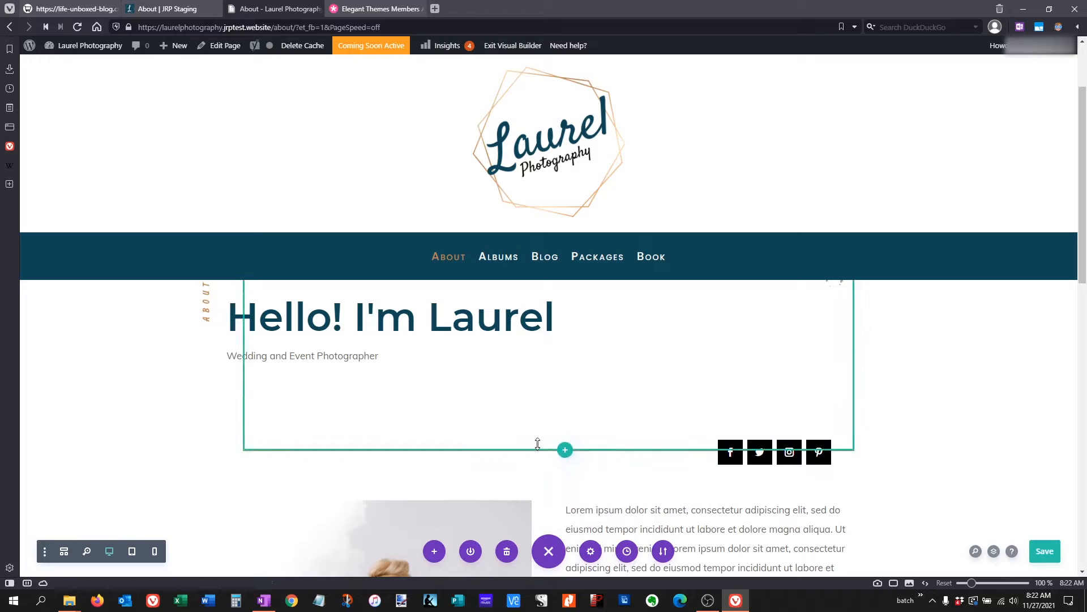
left_click(64, 551)
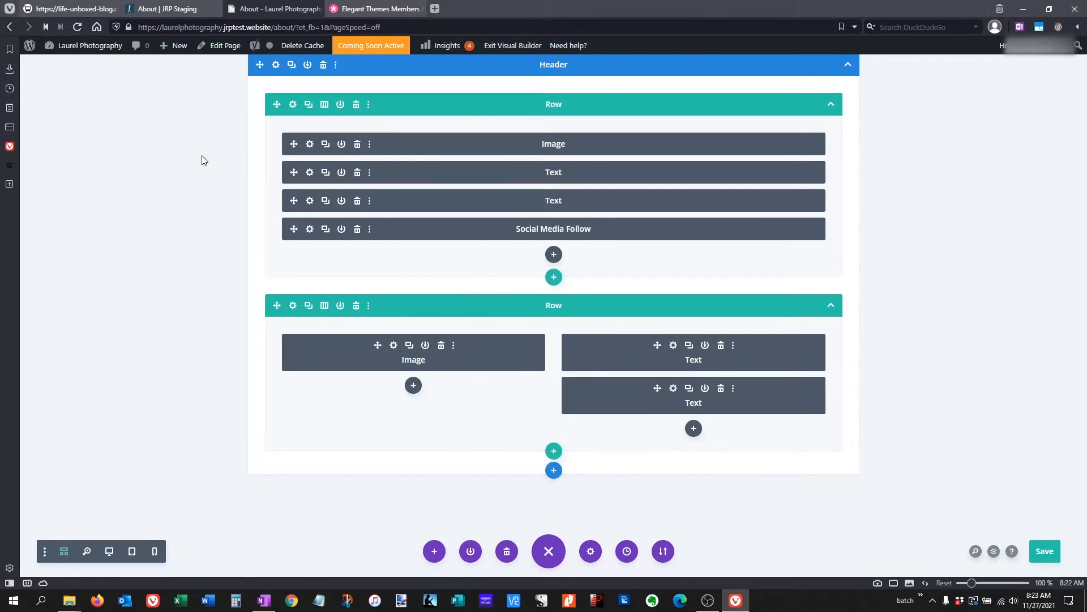
left_click(309, 230)
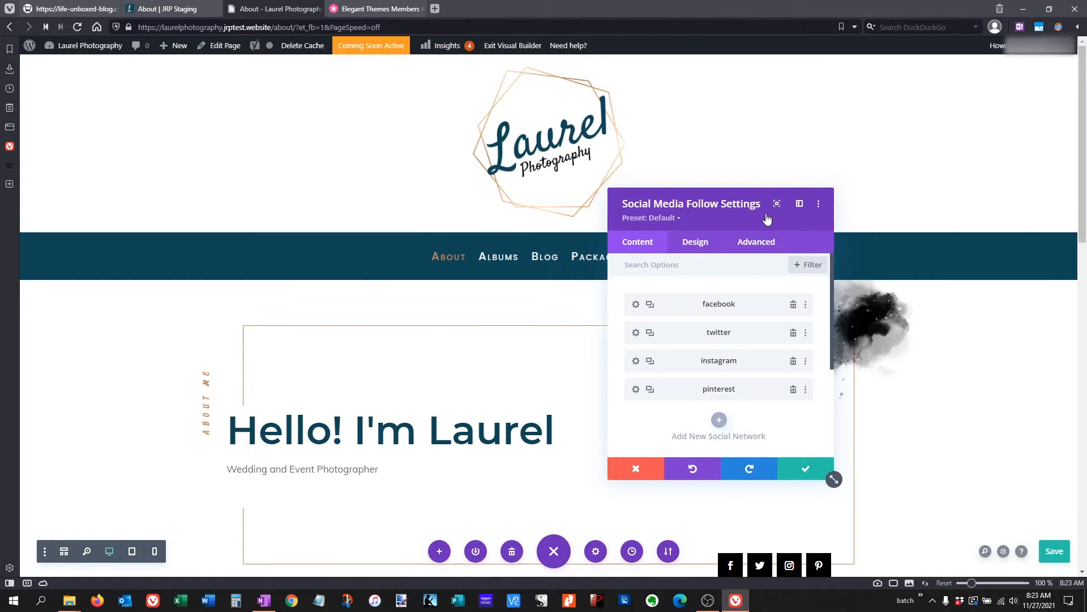
scroll(676, 331, "down", 2)
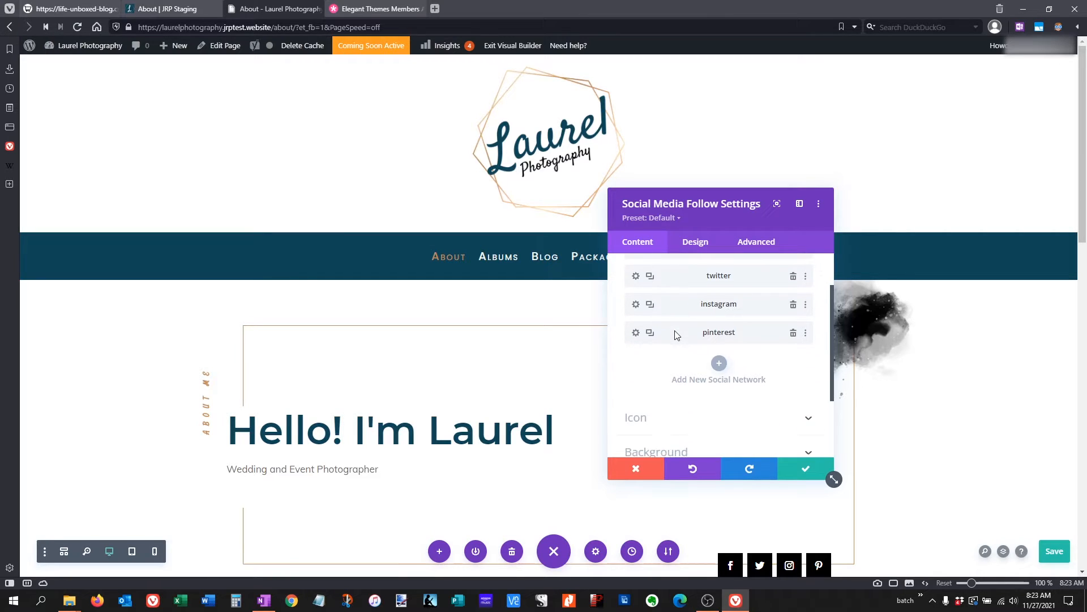
scroll(676, 330, "up", 2)
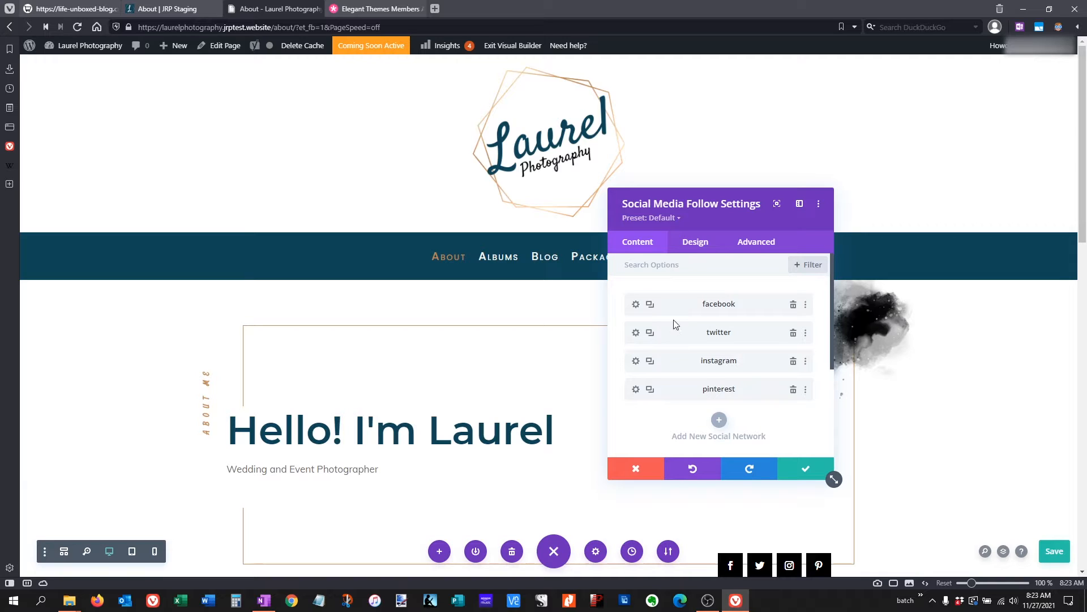
left_click(674, 324)
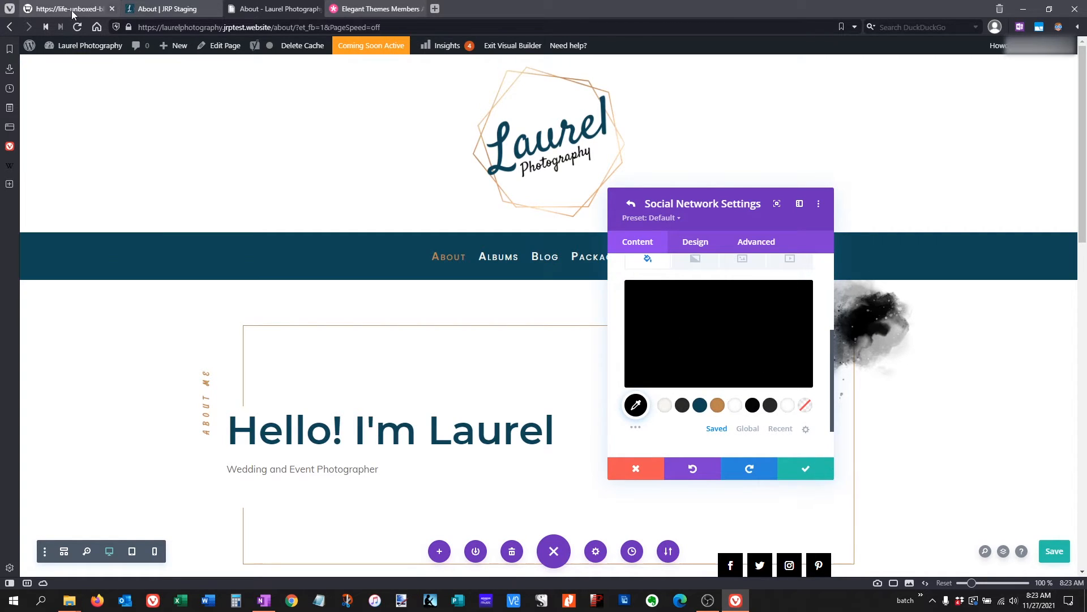
left_click(148, 11)
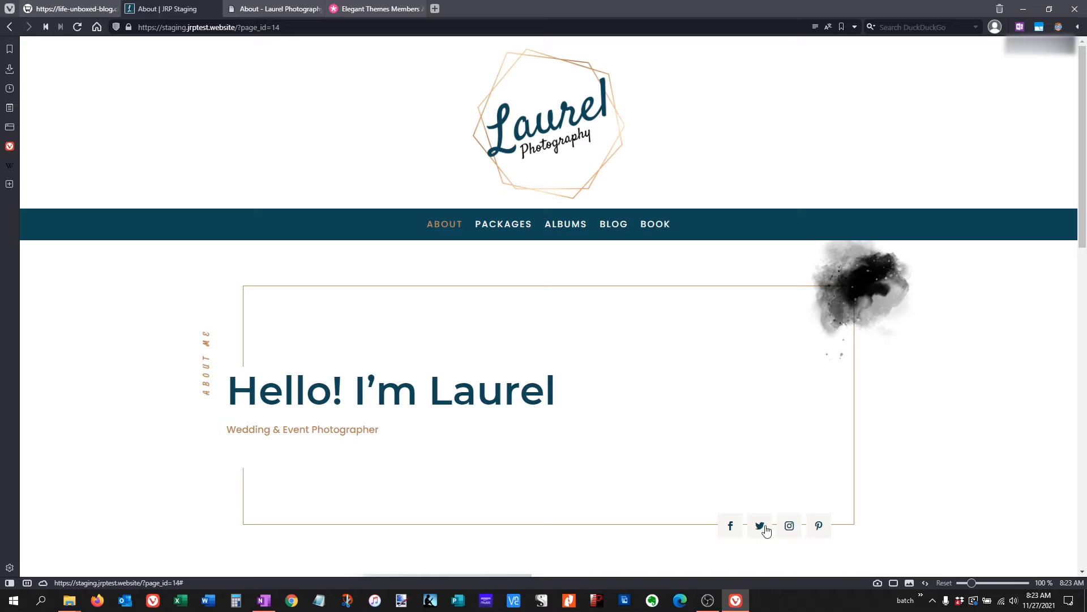
left_click(255, 11)
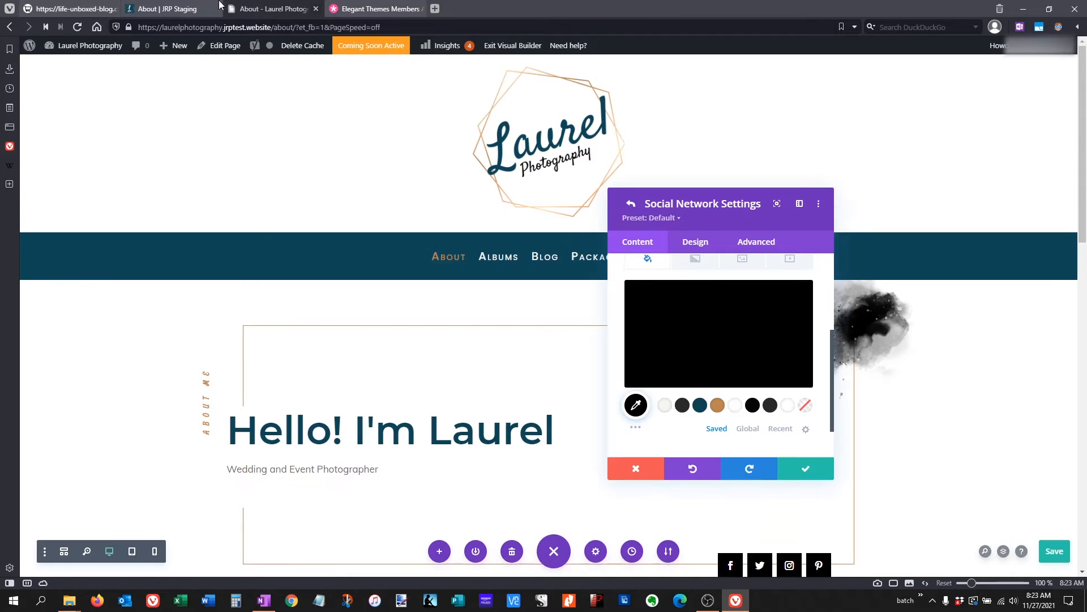
left_click(665, 406)
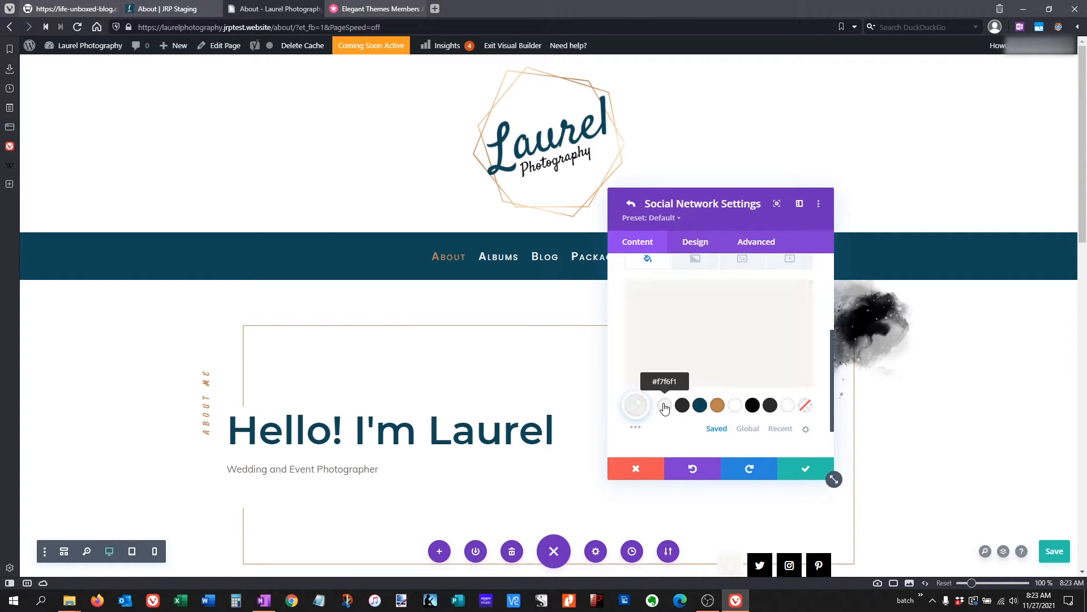
left_click(791, 474)
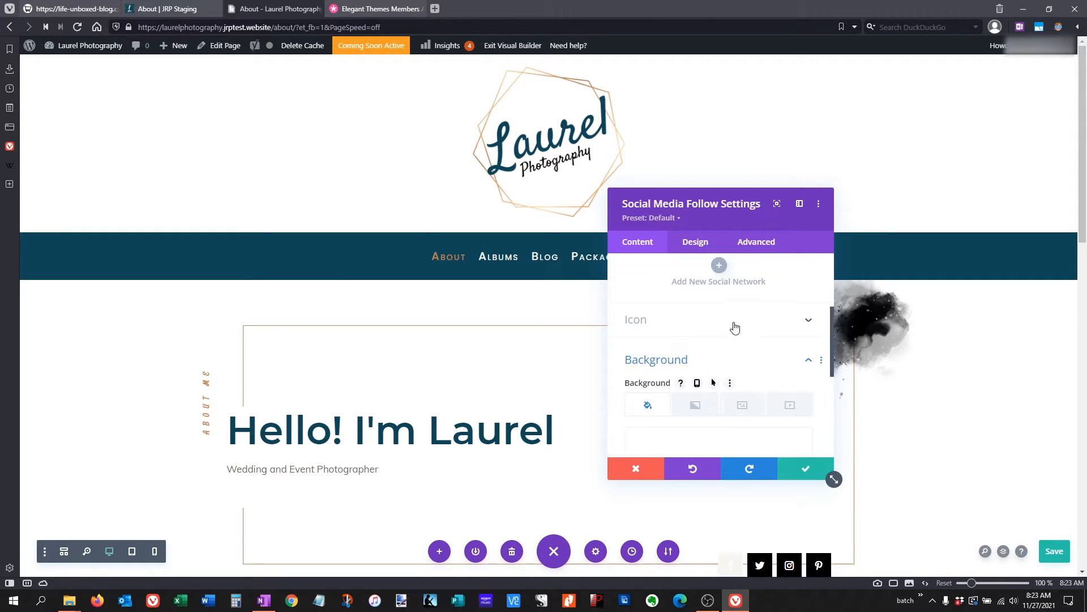
Set the icon color of the header's Social Media Follow module to the saved dark teal
left_click(712, 322)
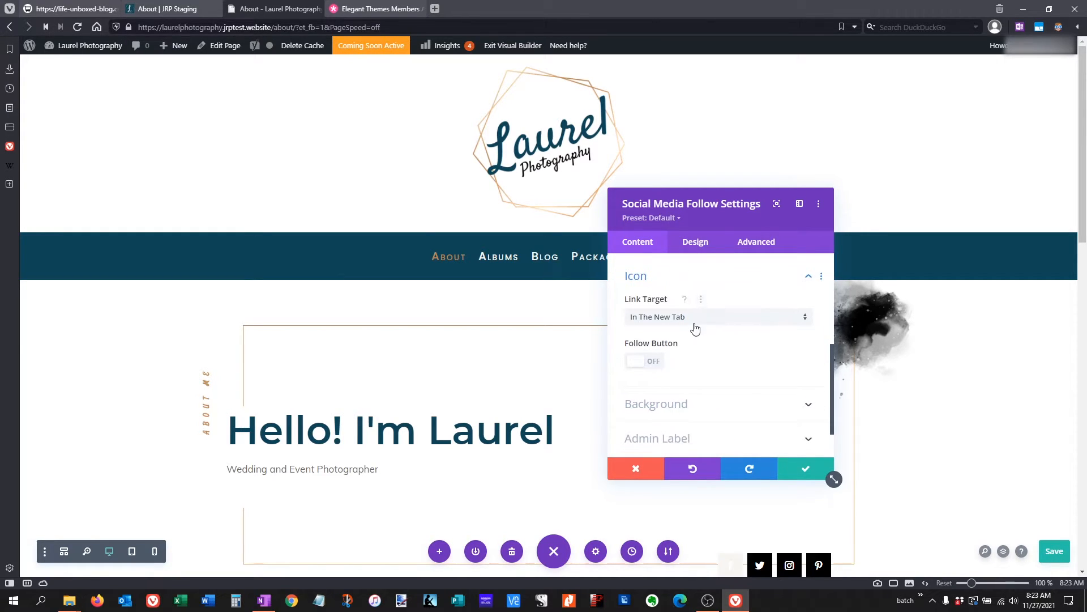
left_click(692, 243)
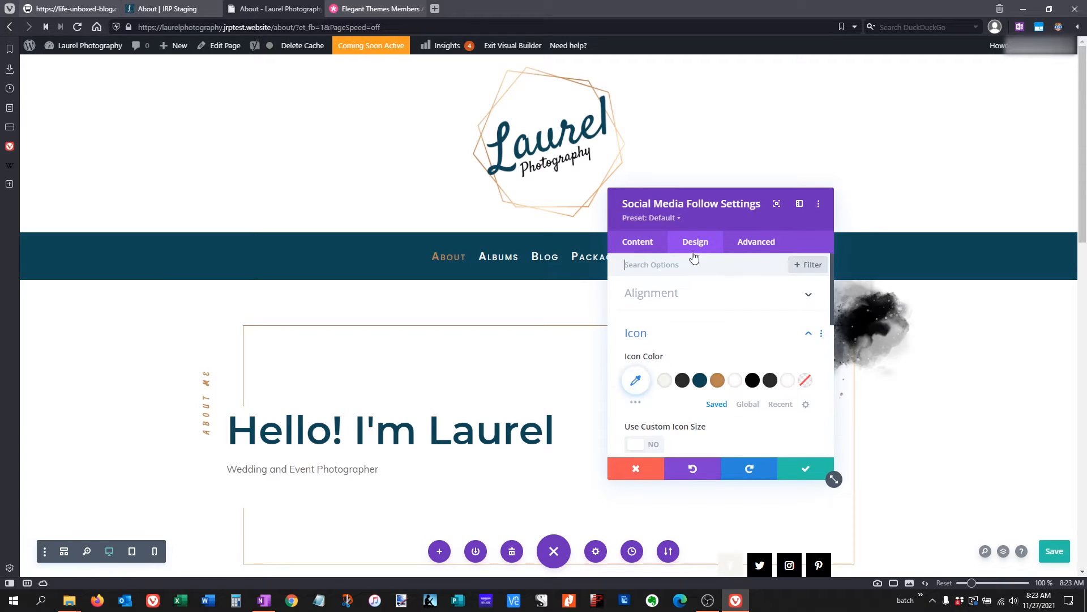
left_click(702, 380)
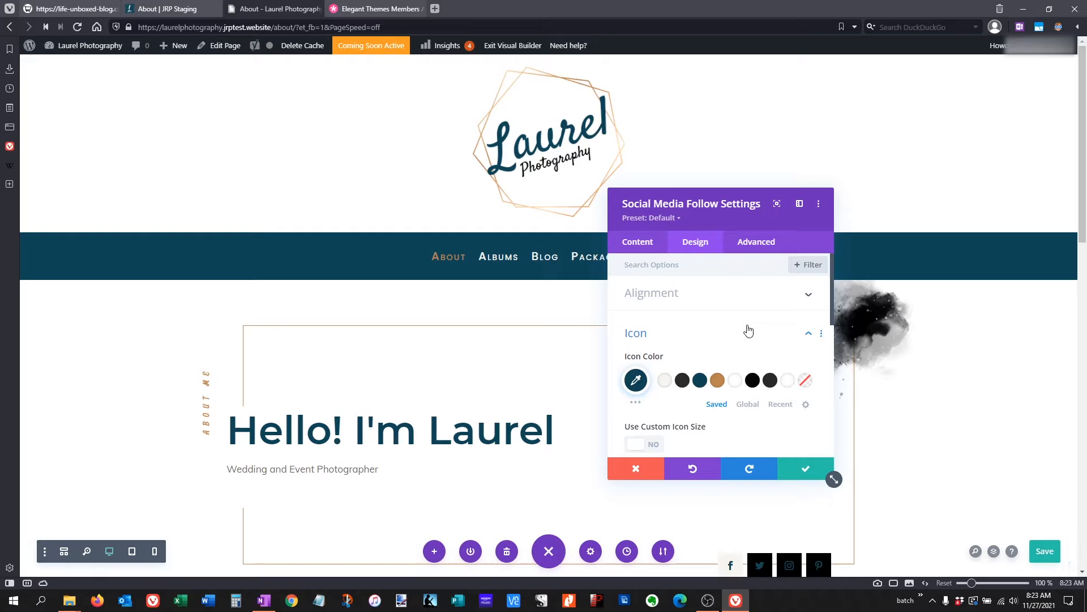
scroll(748, 331, "down", 1)
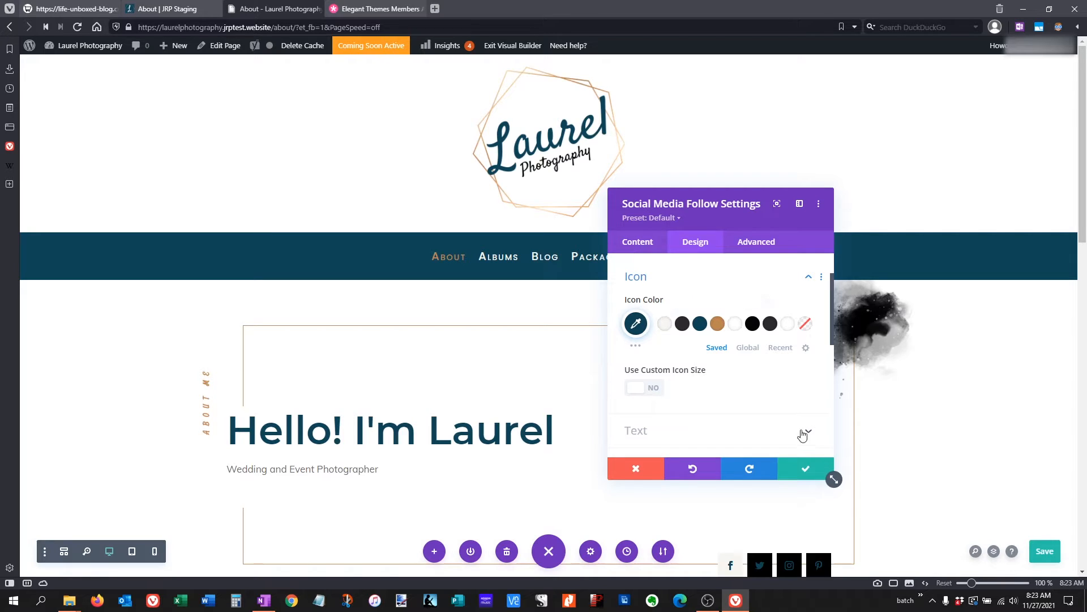
Give the twitter, instagram and pinterest icons the same off-white background as the facebook icon and apply the module settings
left_click(672, 411)
left_click(806, 469)
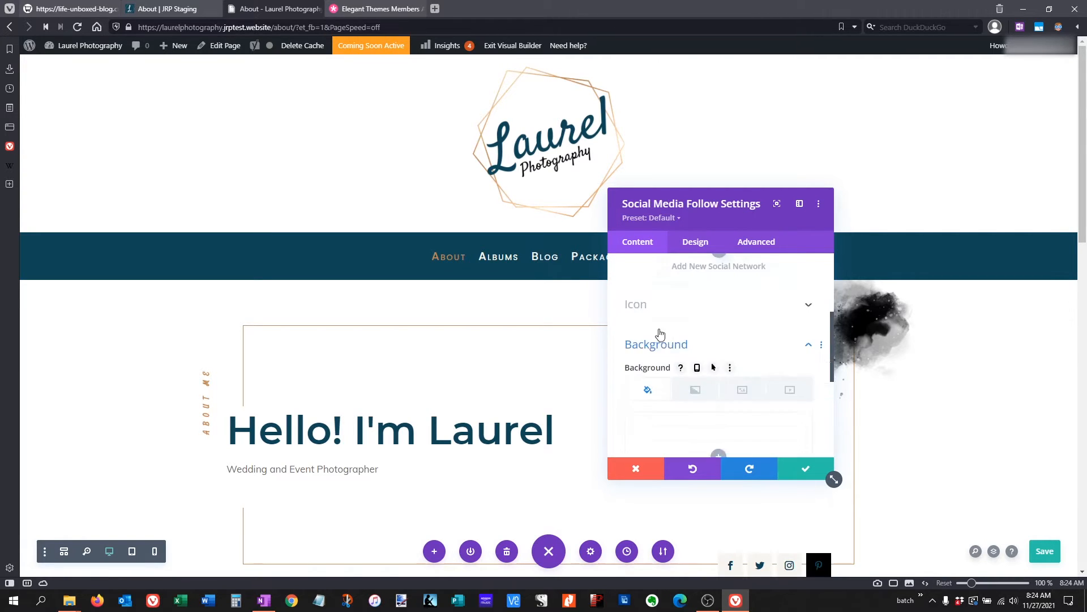
scroll(655, 332, "up", 3)
left_click(806, 468)
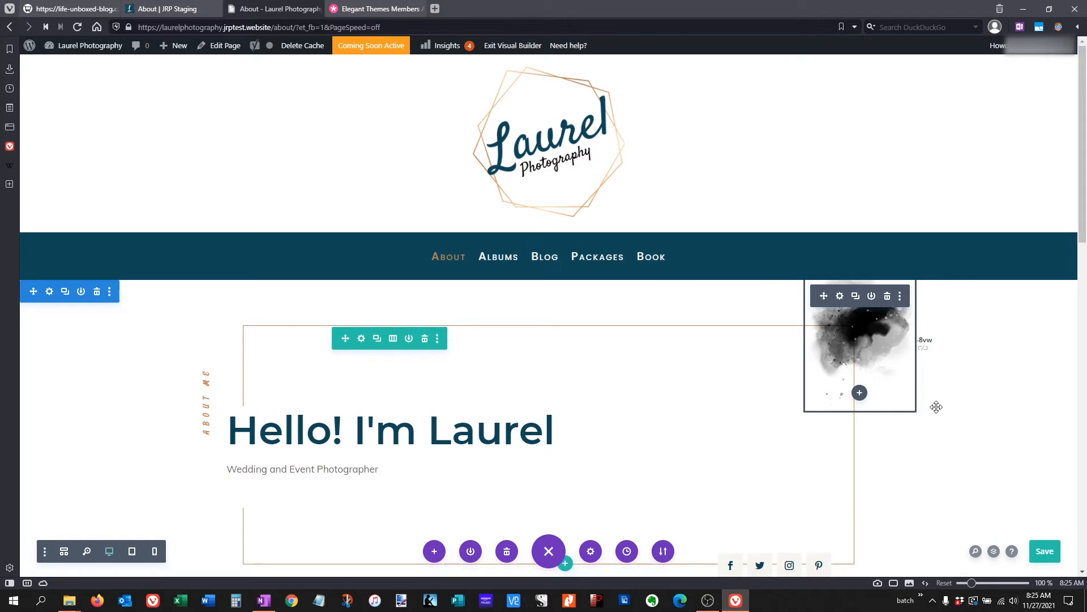
Open the media library from the background image setting of the portrait's Image module below the header
scroll(921, 424, "down", 2)
scroll(920, 424, "down", 4)
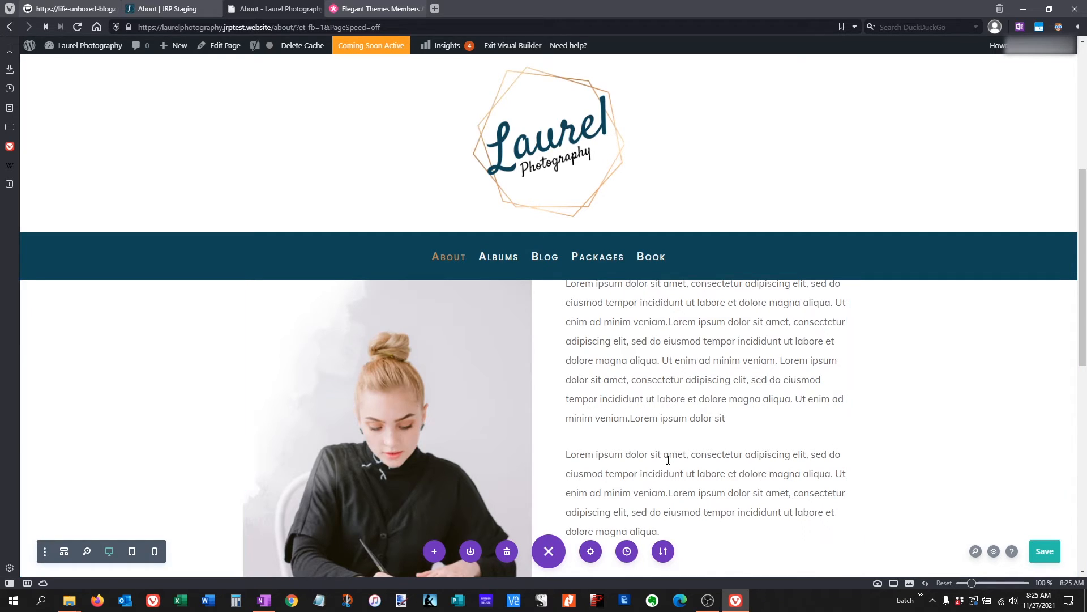
scroll(403, 437, "up", 2)
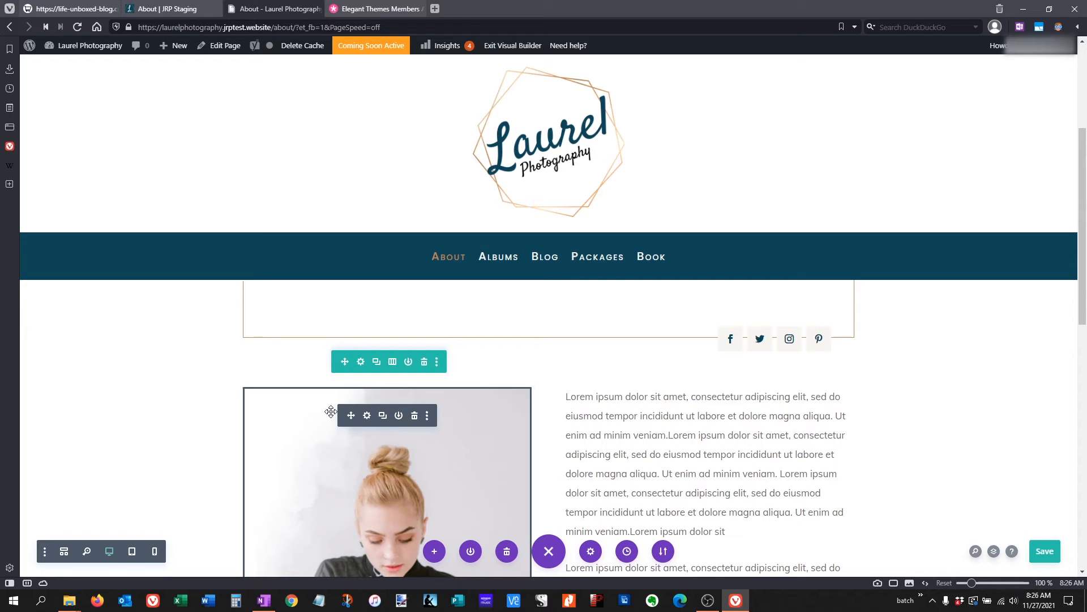
left_click_drag(375, 416, 376, 414)
left_click(376, 413)
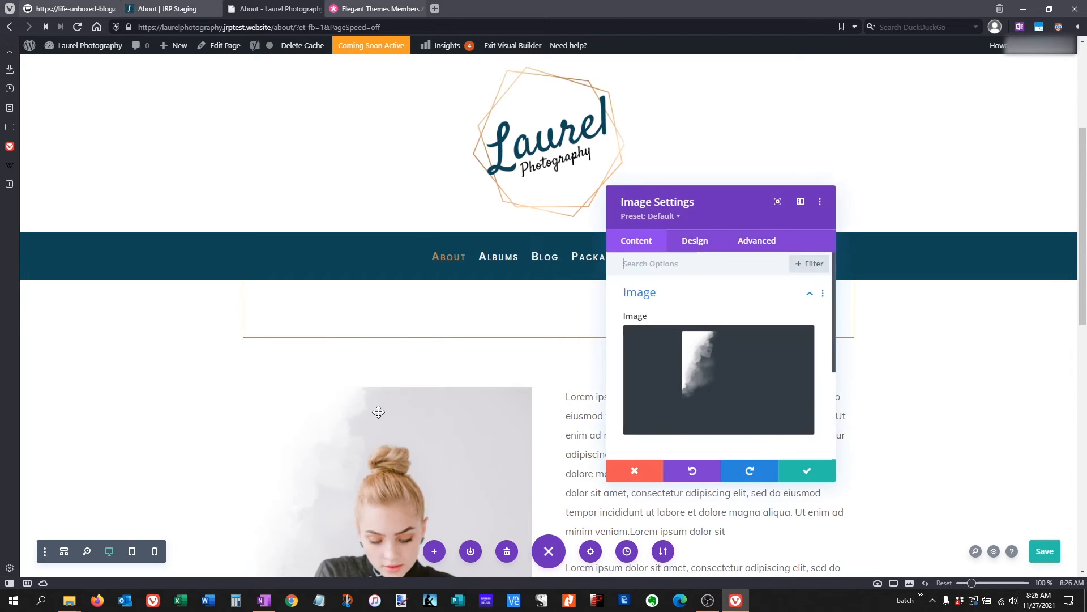
scroll(723, 354, "down", 5)
left_click(723, 354)
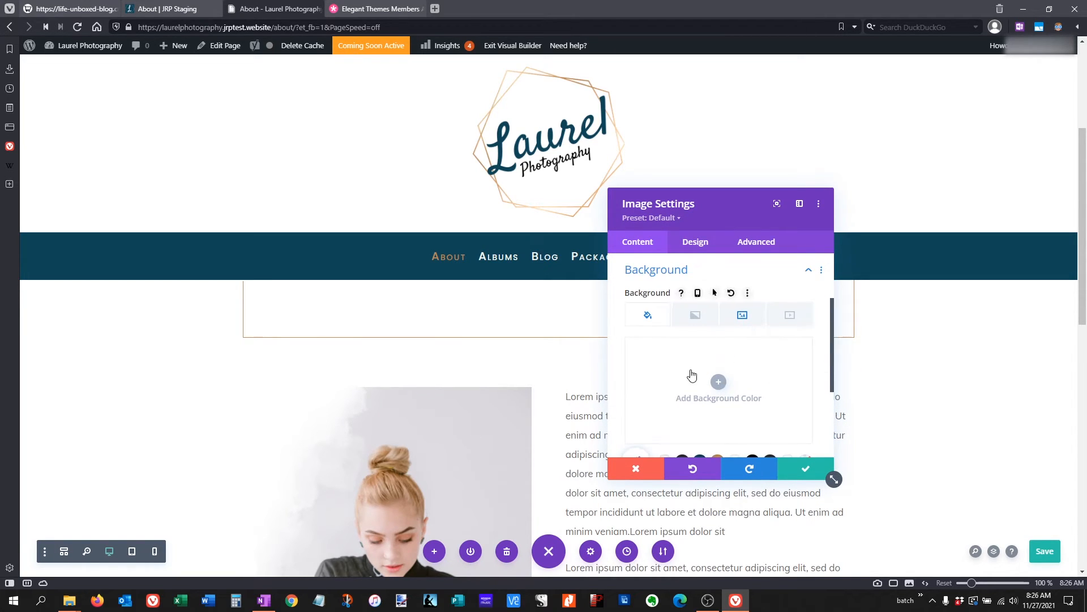
left_click(744, 315)
mouse_move(716, 378)
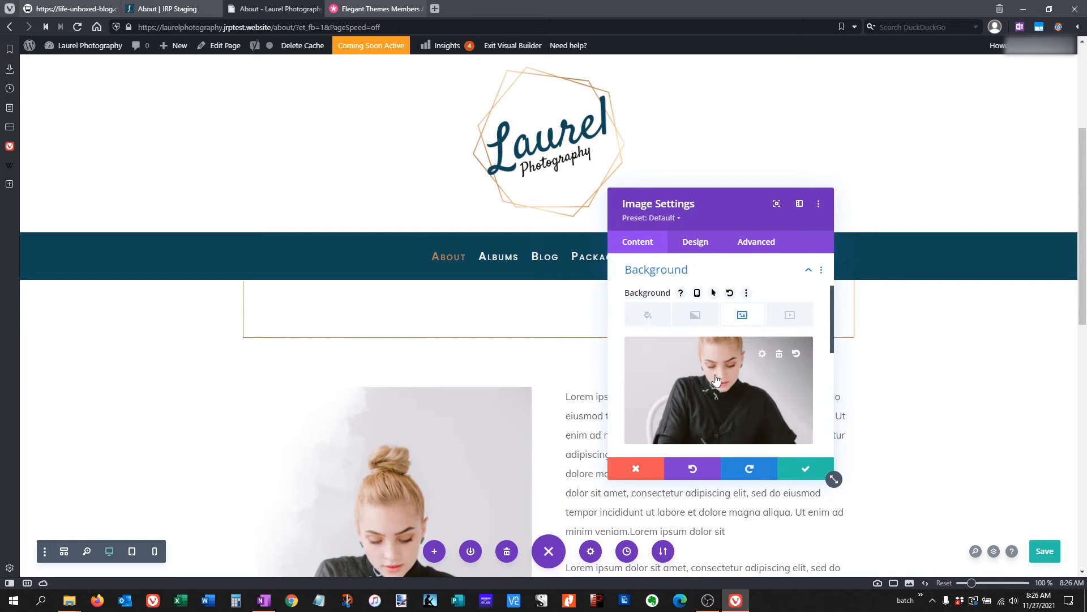
left_click(762, 355)
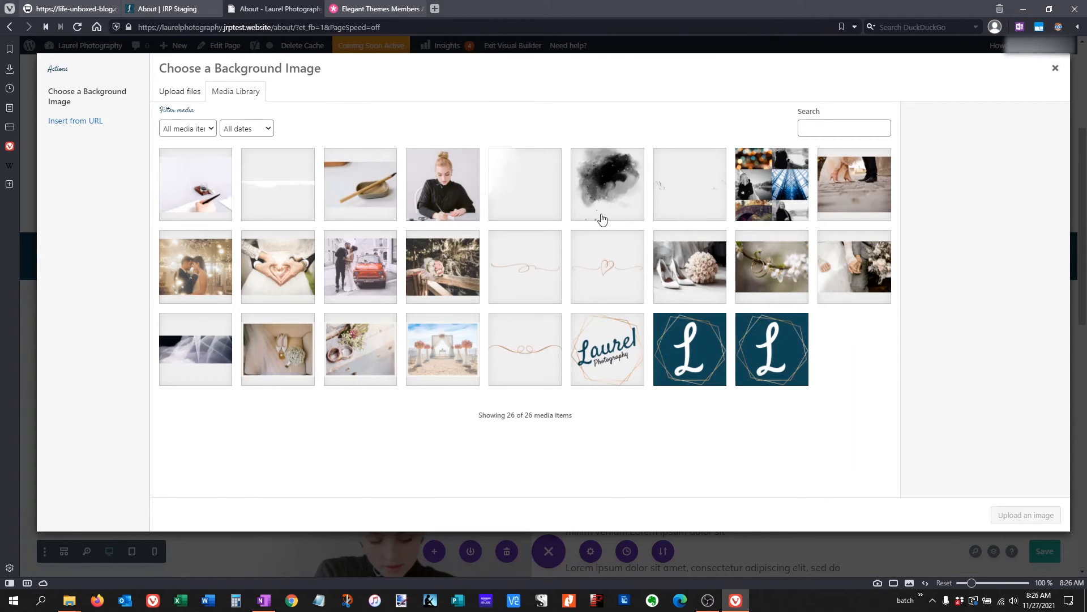
Check the pixel dimensions of calligraphy_48.jpg and close the media library without replacing the image
left_click(436, 187)
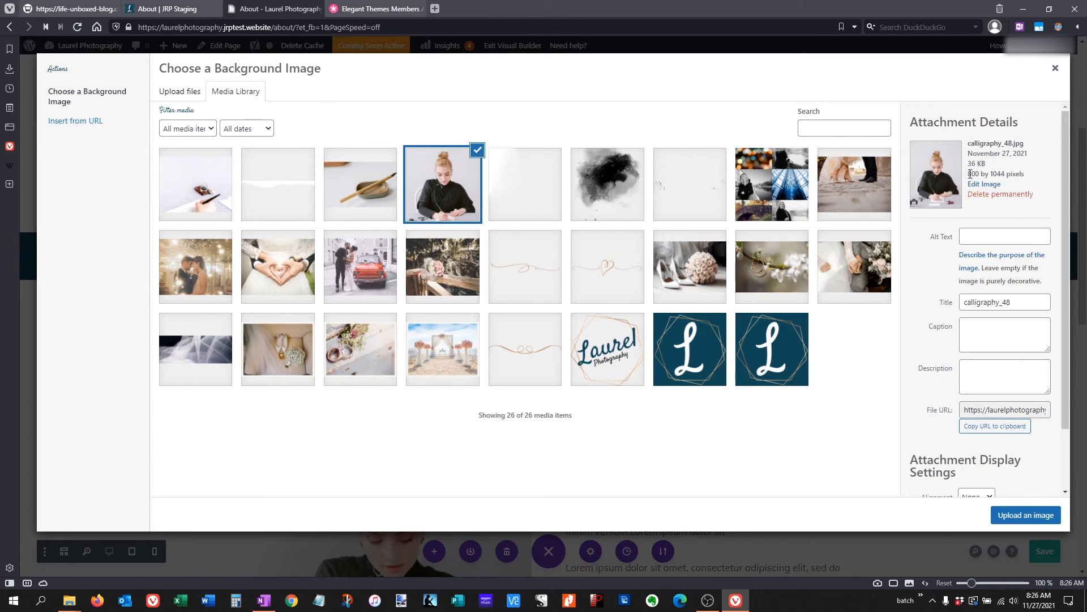
left_click_drag(967, 175, 1032, 180)
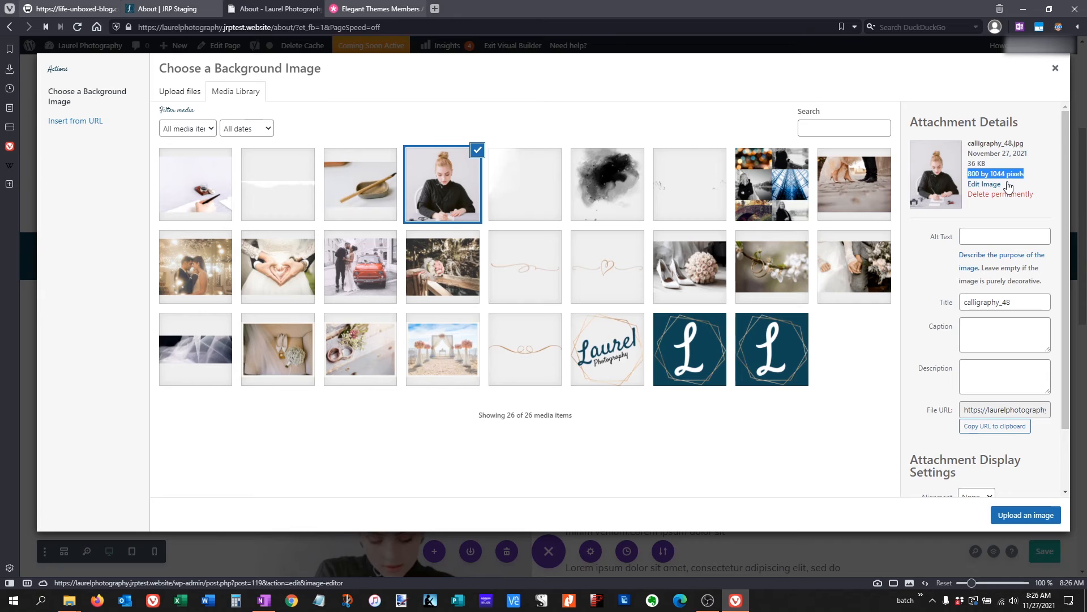
left_click(1055, 68)
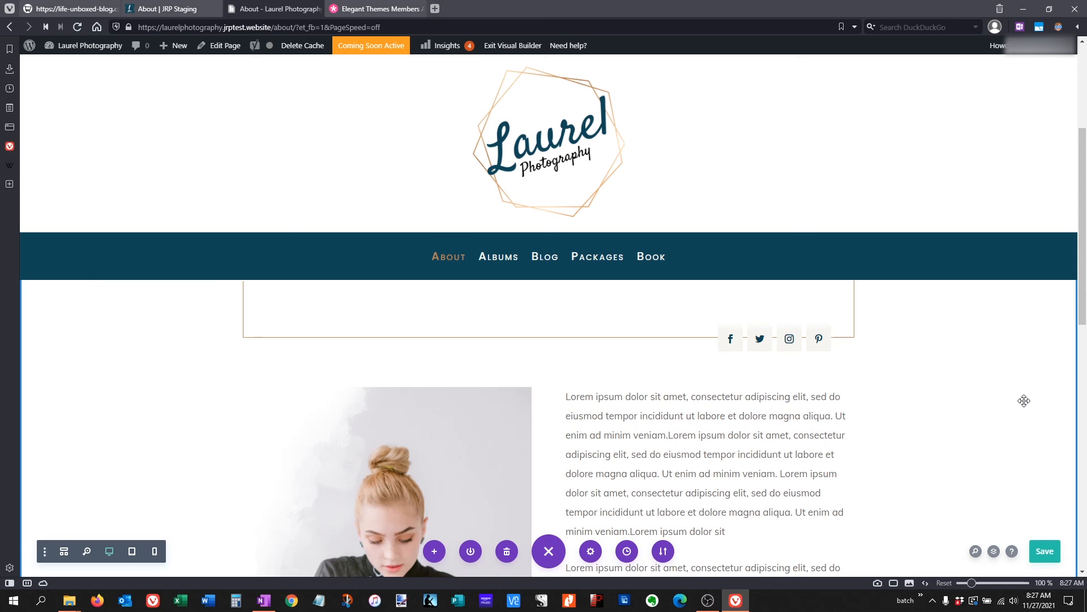
Save the About page
left_click(1050, 561)
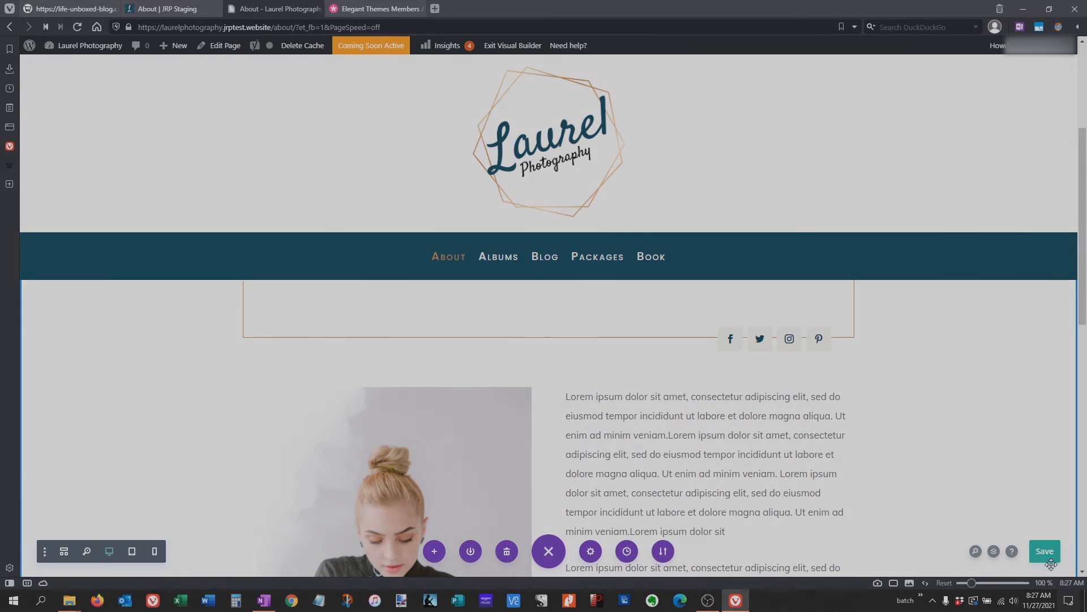